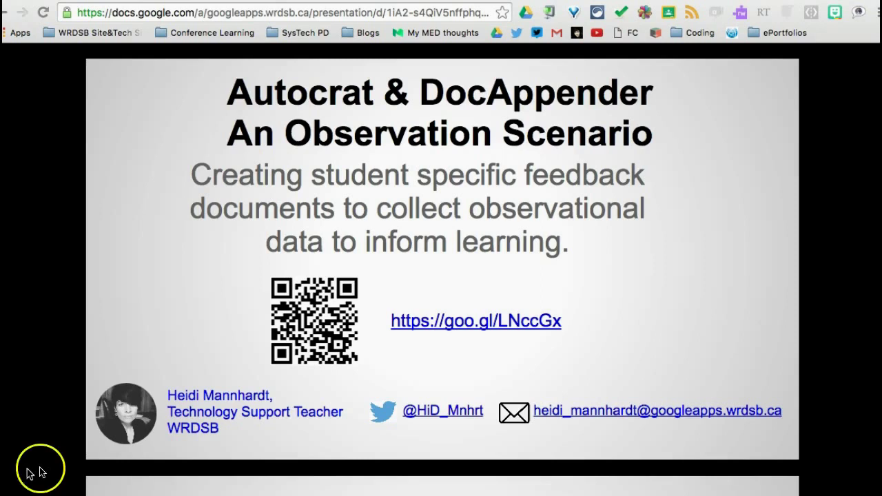
Review the observation scenario slides, from the expected flow examples through the list of required Google artifacts
scroll(35, 473, "down", 5)
scroll(40, 472, "down", 4)
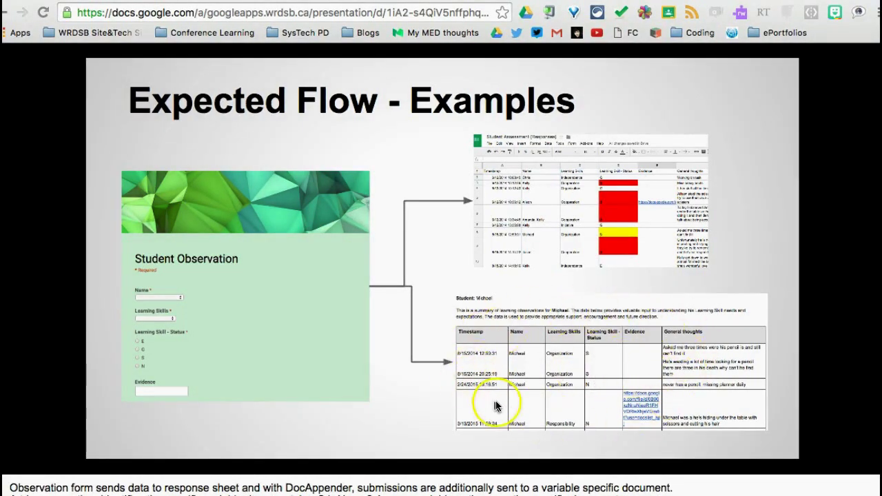
scroll(499, 406, "down", 5)
scroll(499, 405, "down", 15)
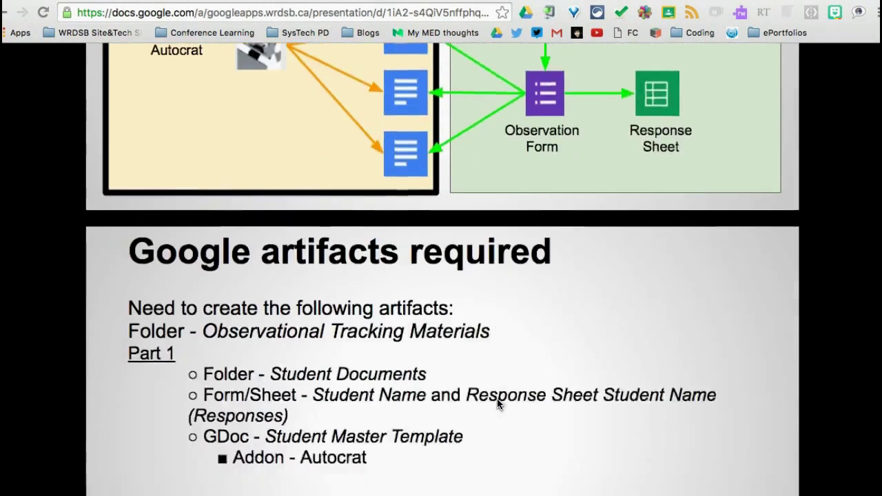
scroll(497, 399, "down", 8)
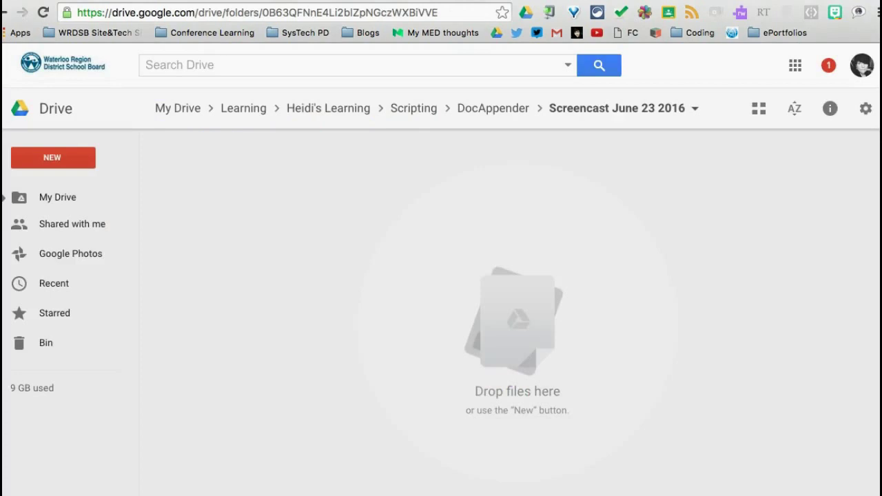
Create a new blank Google Form in the Screencast June 23 2016 folder
left_click(67, 159)
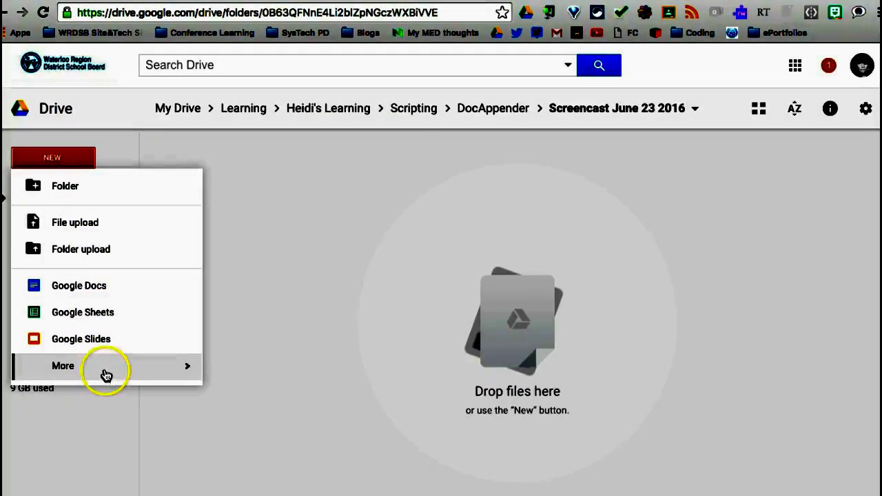
mouse_move(108, 368)
left_click(214, 377)
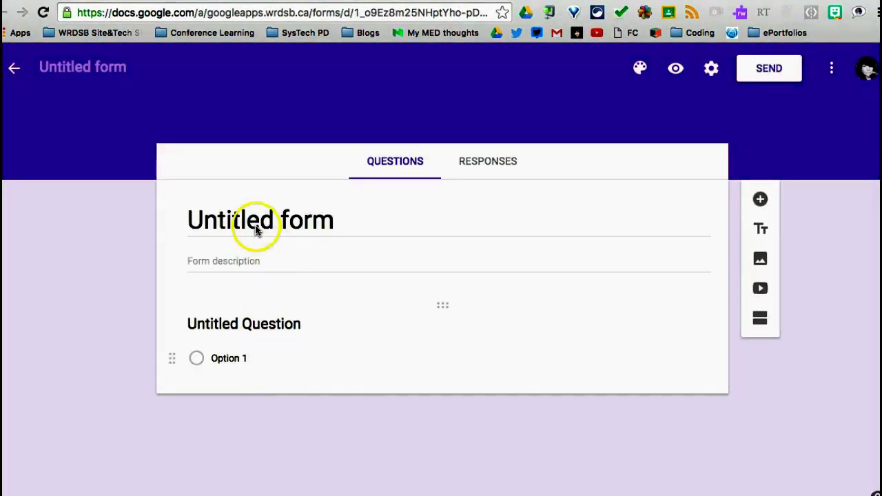
Title the form "Learning Skill Observations 2016/17" and apply the same title as its file name
left_click(255, 227)
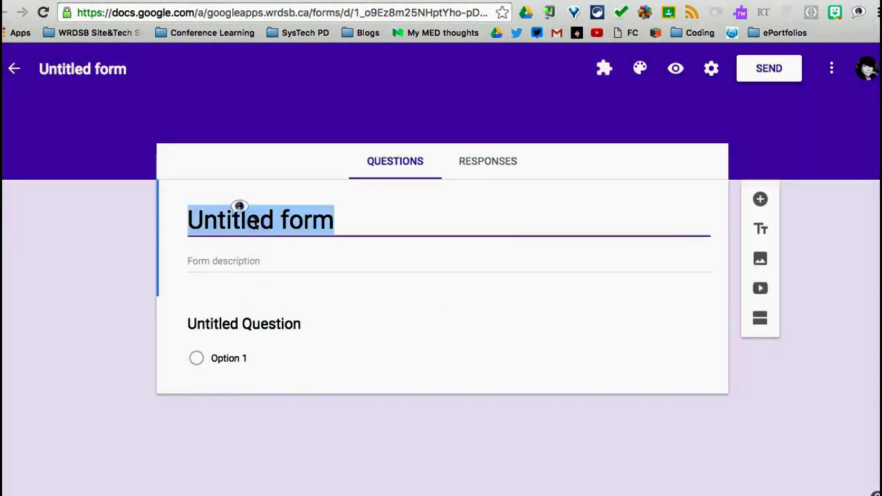
type("Learning ")
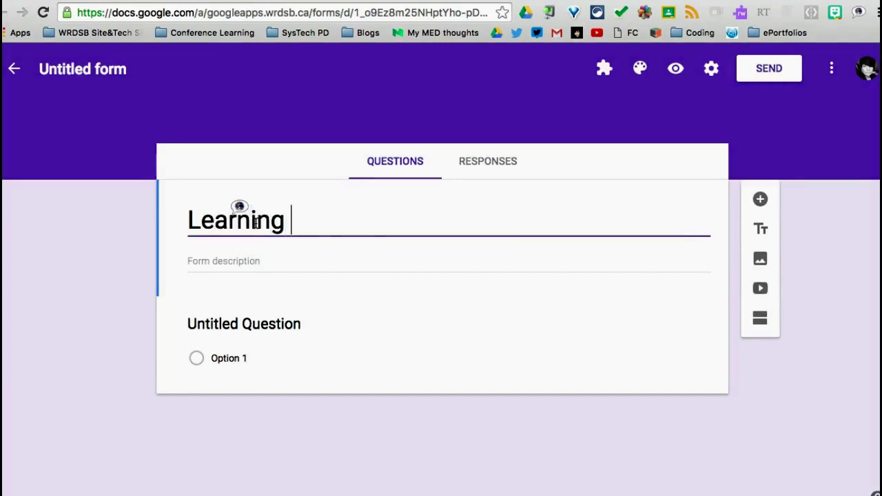
type("Skills")
key("BackSpace")
type("Ob")
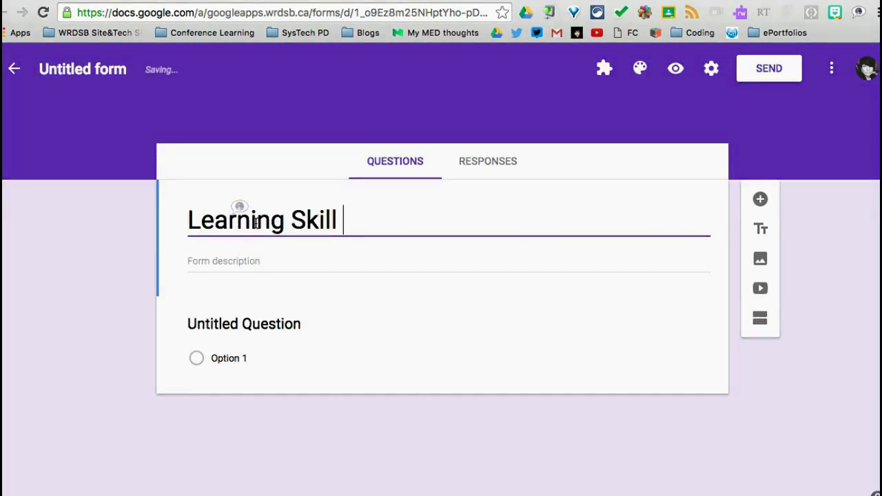
type("servations ")
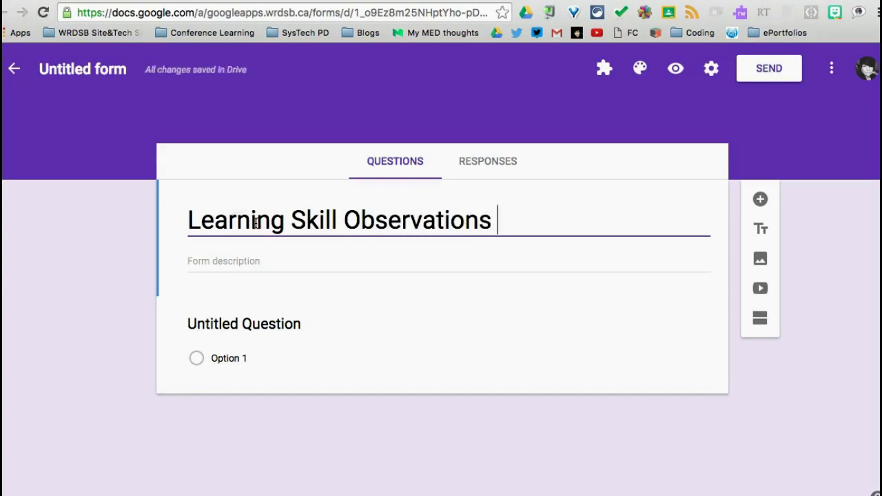
type("2016/17")
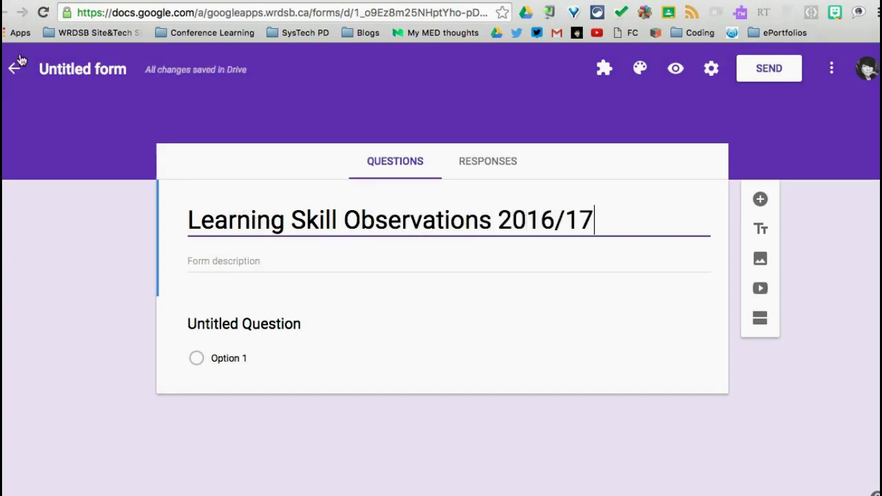
left_click_drag(24, 65, 47, 69)
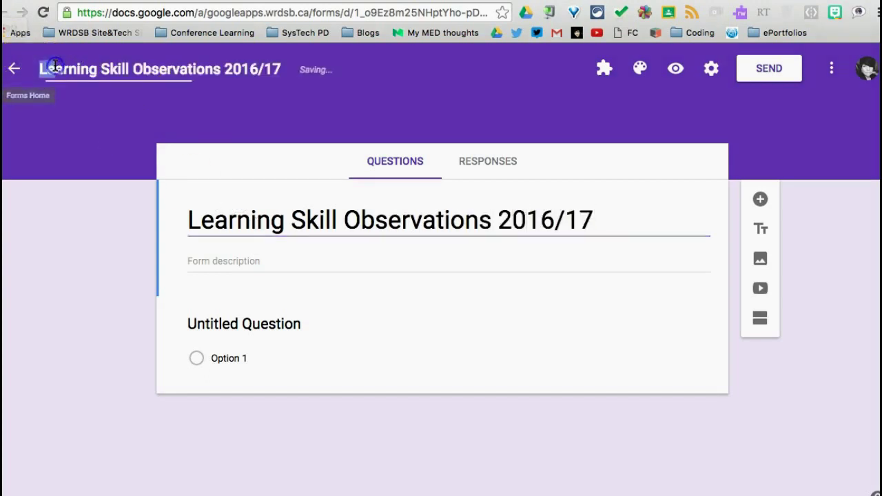
Title the first question "Name" and set its question type to Drop-down
left_click(235, 329)
type("Name")
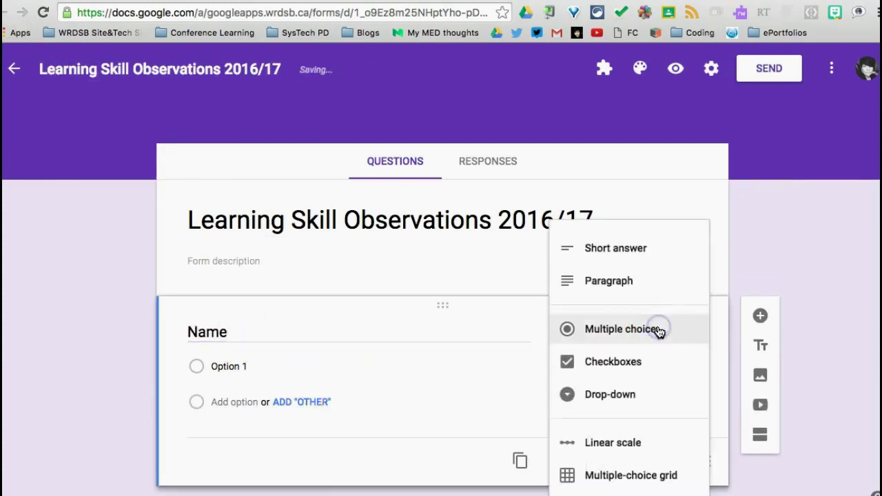
left_click(659, 329)
left_click(651, 396)
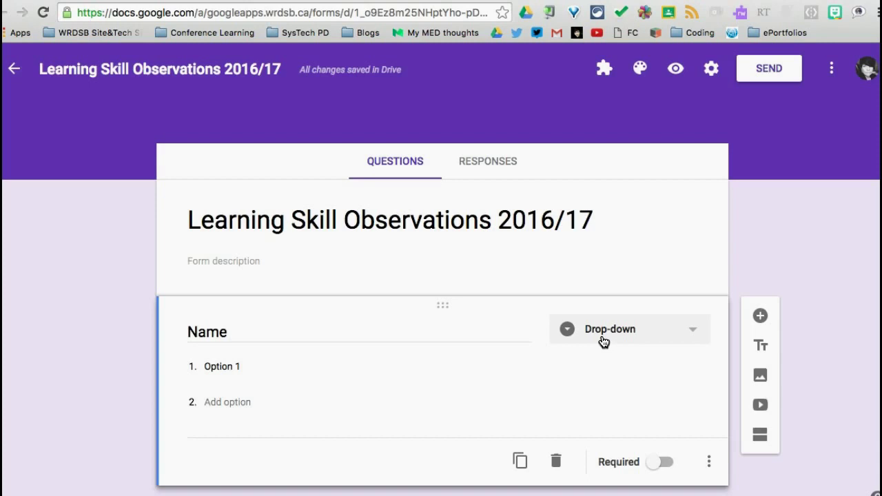
left_click(602, 341)
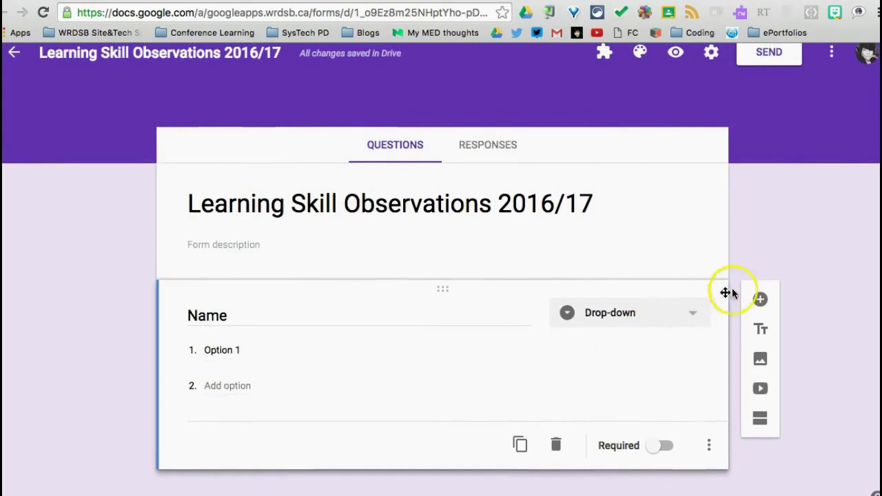
Add a second question below Name, titled "Learning Skill Category"
left_click(760, 299)
left_click(310, 427)
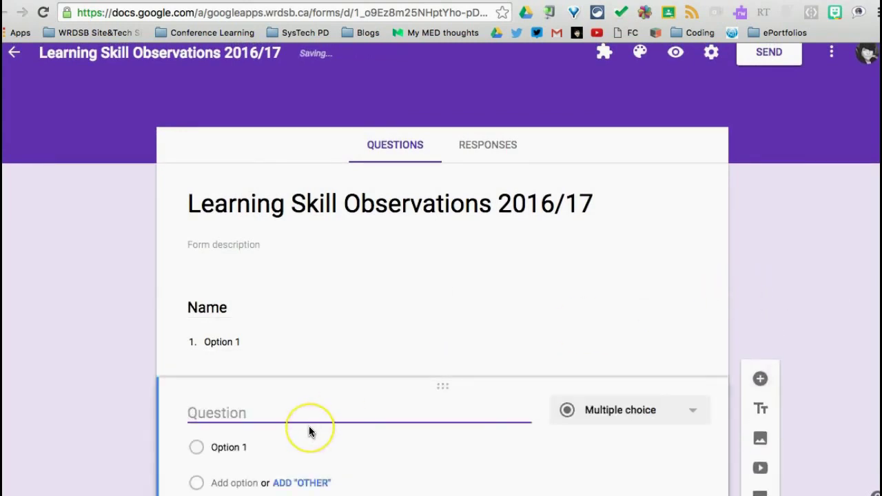
type("Learning Skill ")
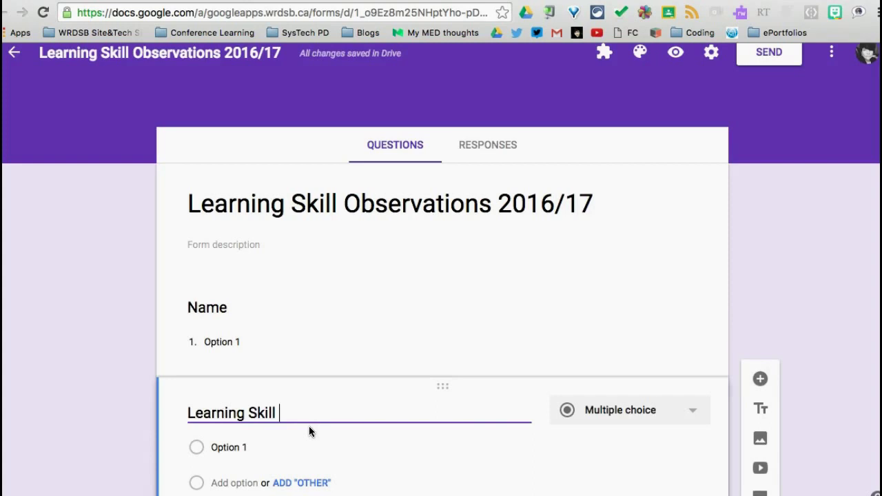
type("Category")
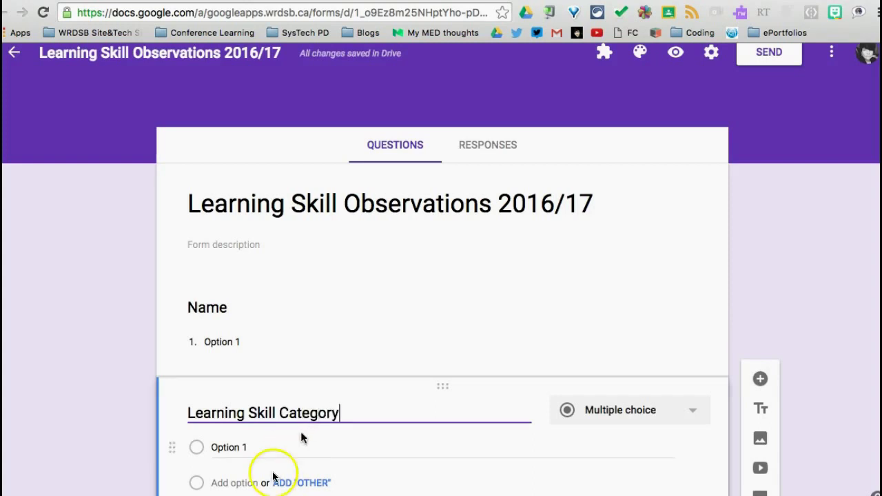
Enter "Responsibility" and "Collaboration" as the first two options of the Learning Skill Category question
left_click(233, 445)
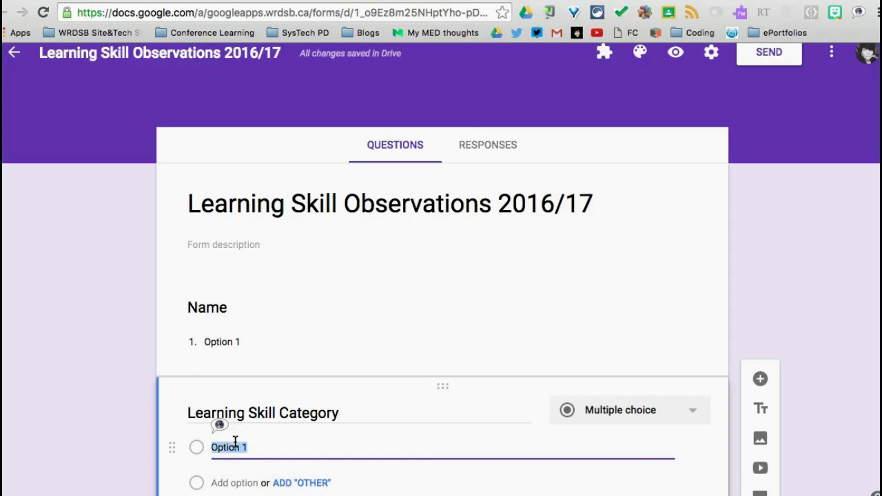
type("R")
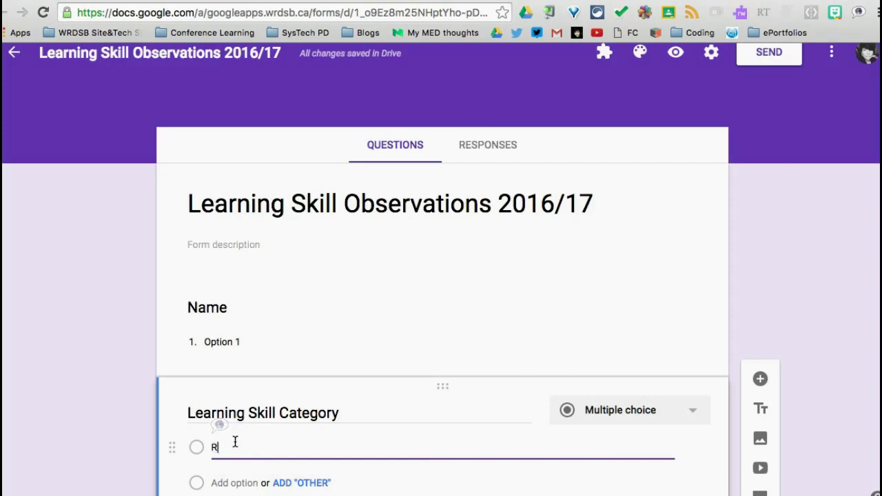
type("esponsiblity")
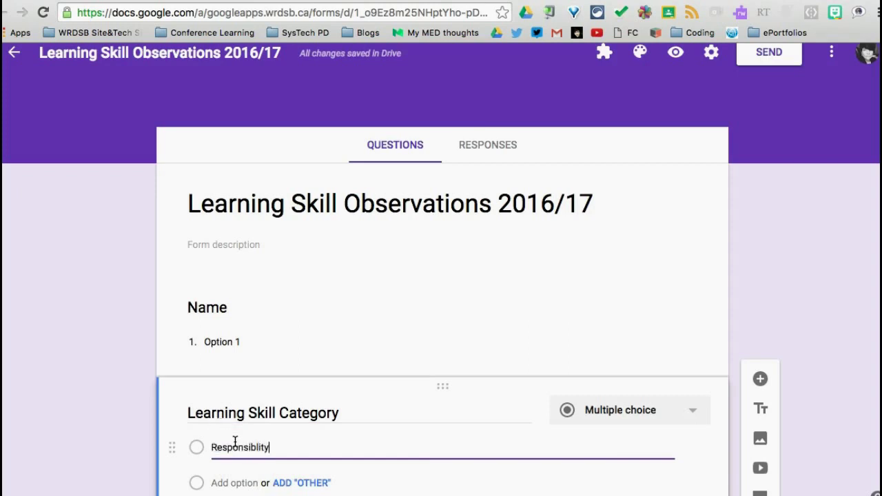
type("ty")
key("Return")
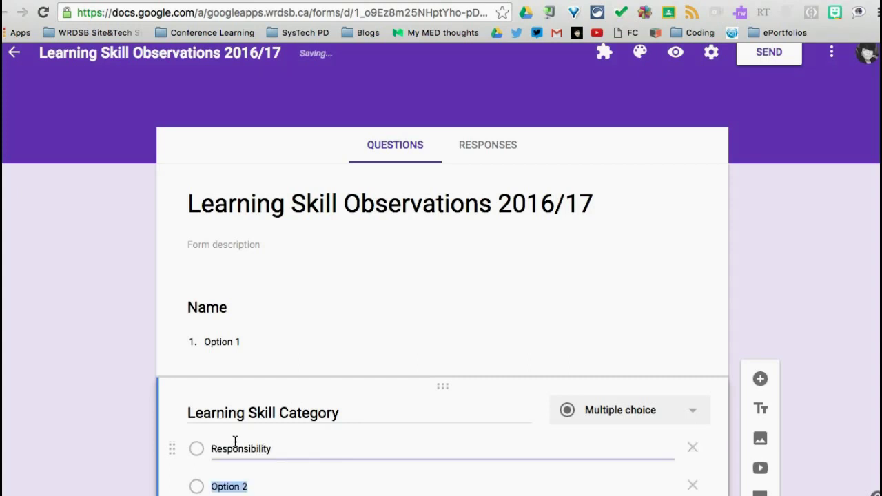
type("Co")
key("BackSpace")
type("oll")
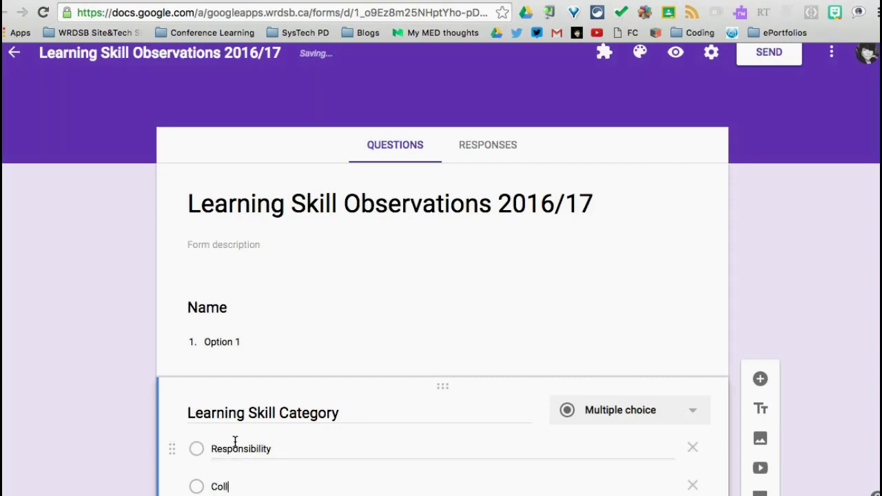
type("aboration")
key("Return")
Add "Self-Regulation" and "Initiative" as the third and fourth options of the Learning Skill Category question
type("Se")
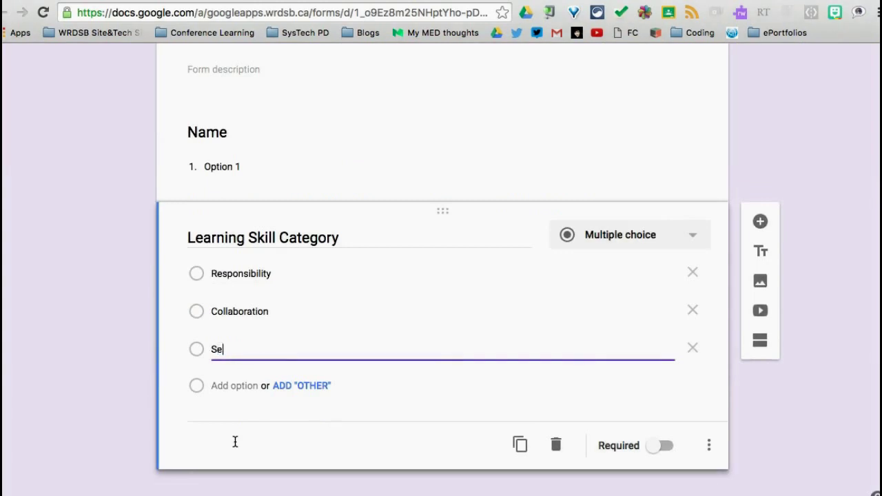
type("lf-Ru")
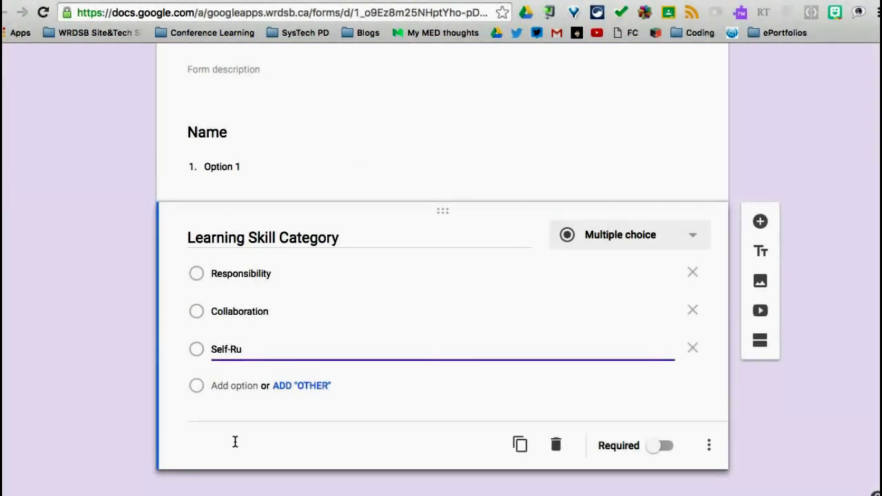
key("BackSpace")
type("egulation")
key("Return")
type("Init")
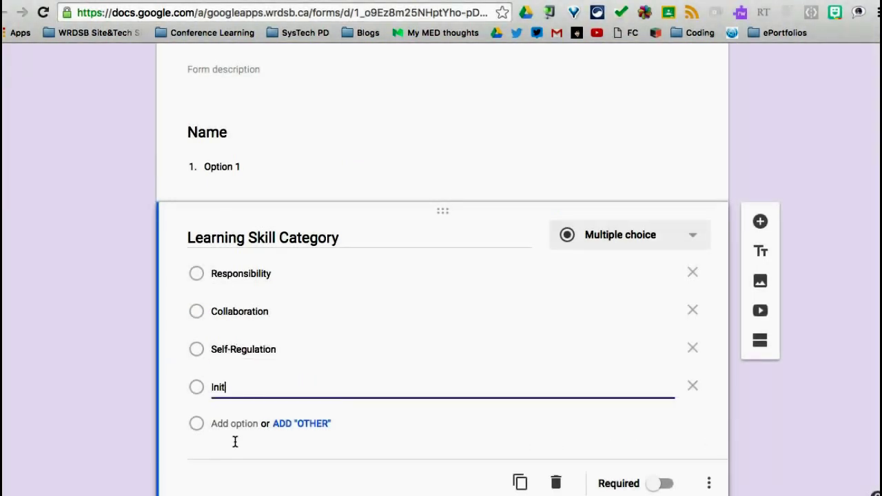
type("iative")
key("Return")
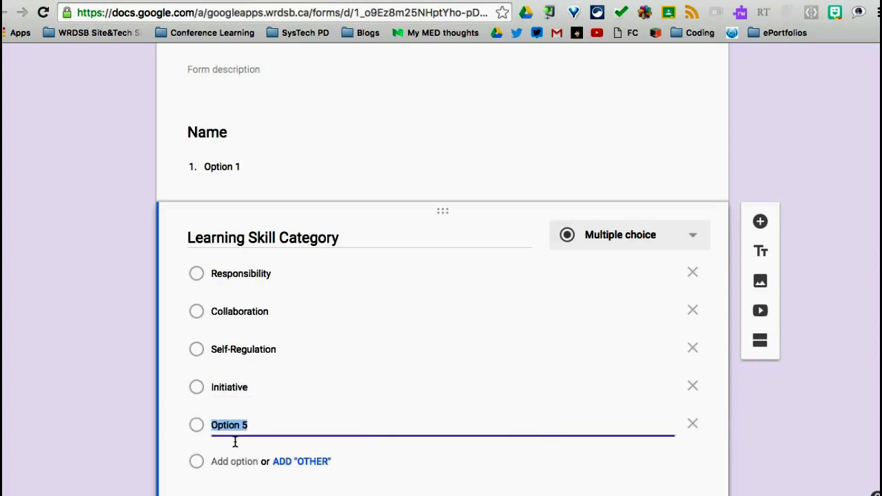
Add "Organization" and "Independence" as the fifth and sixth options of the Learning Skill Category question
type("Organization")
key("Return")
type("In")
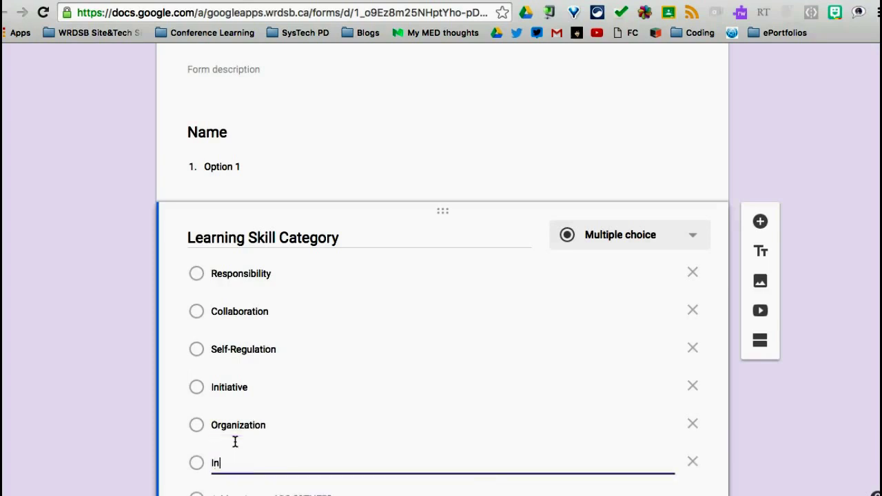
type("depend")
key("BackSpace")
type("cence")
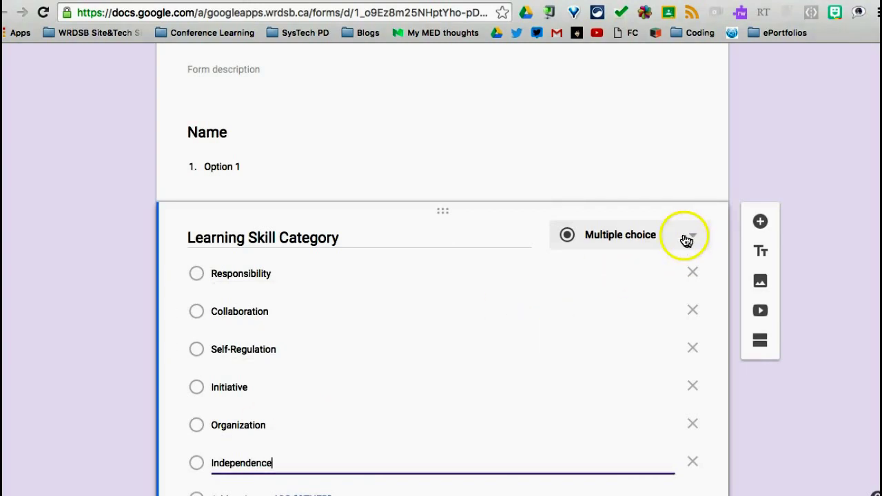
Change the Learning Skill Category question to a Drop-down and make it required
left_click(681, 236)
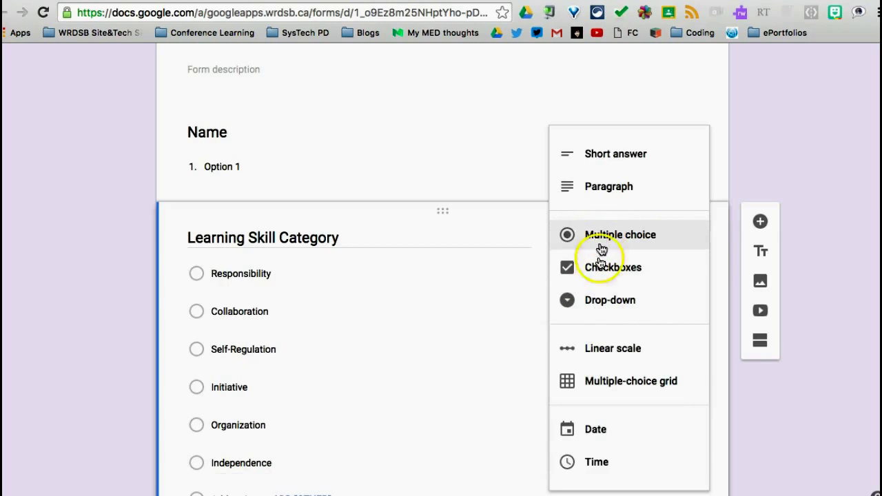
left_click(598, 301)
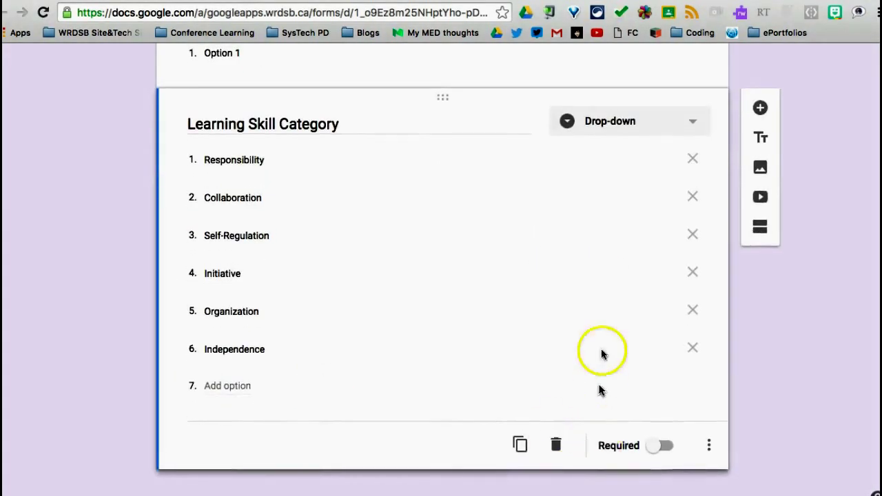
left_click(664, 445)
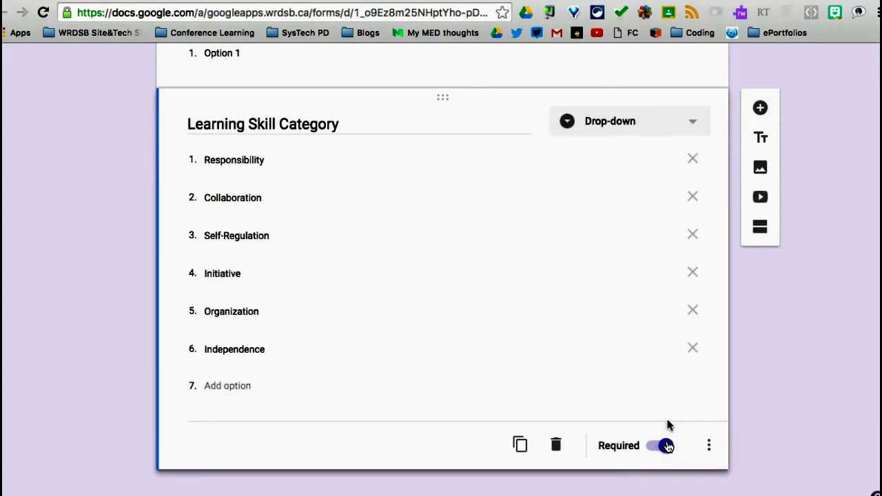
Add a third question below Learning Skill Category, titled "LS Level"
left_click(763, 105)
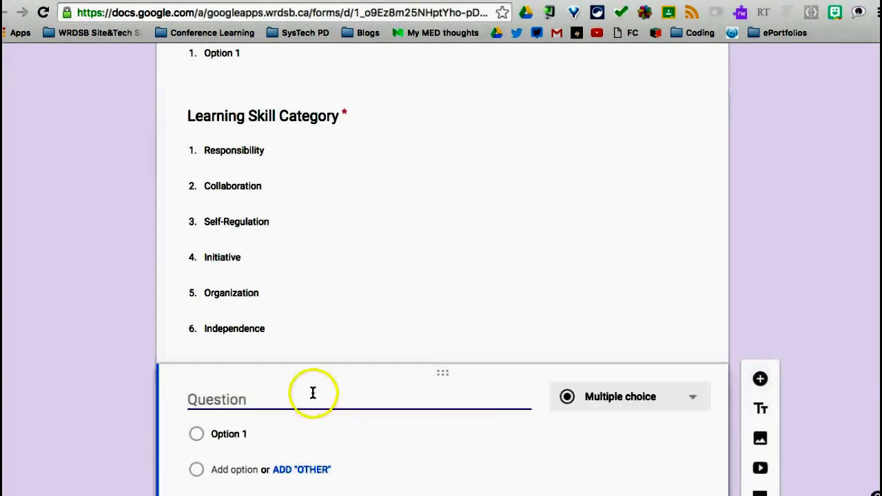
type("Learn")
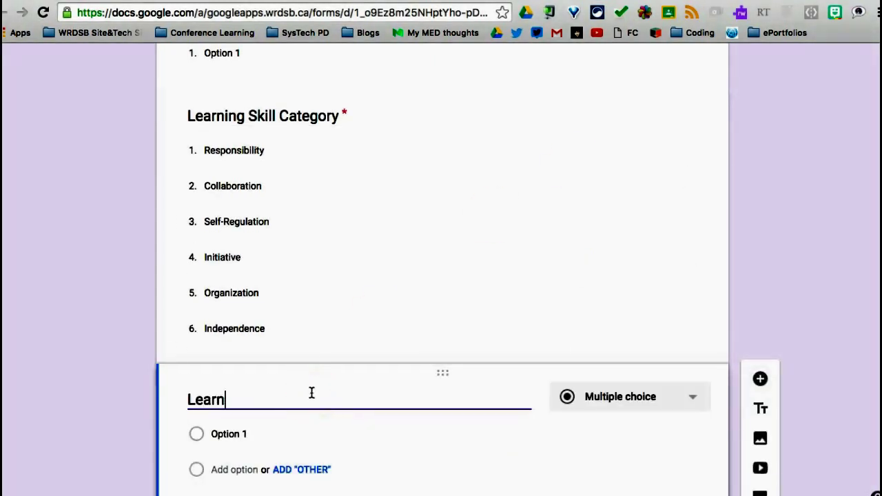
type("ing")
key("BackSpace")
key("BackSpace")
key("BackSpace")
key("BackSpace")
key("BackSpace")
key("BackSpace")
key("BackSpace")
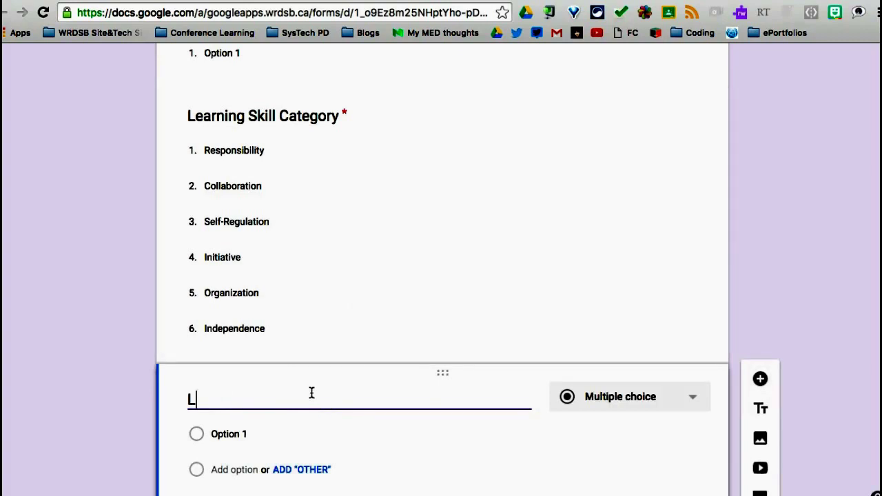
type("S K")
key("BackSpace")
type("Level")
Give the LS Level question the four options "E", "G", "S" and "N"
left_click(257, 428)
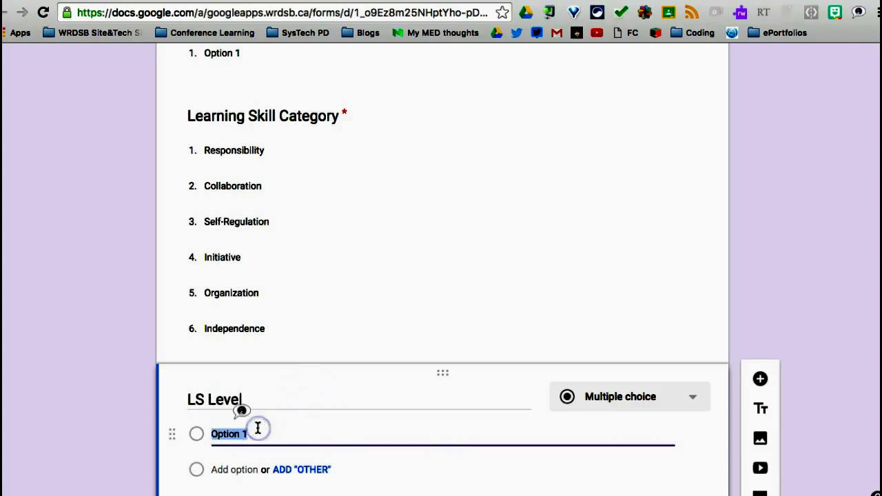
type("E")
key("Return")
type("G")
key("Return")
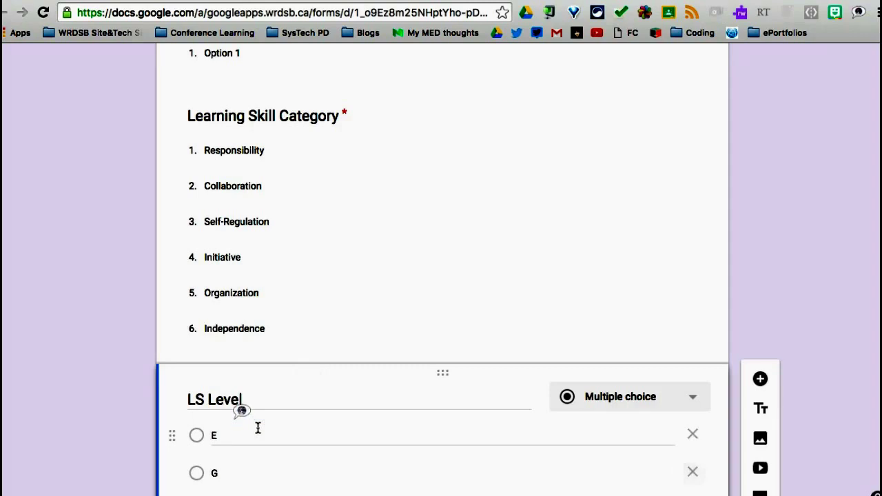
scroll(257, 428, "down", 2)
left_click(252, 420)
type("S")
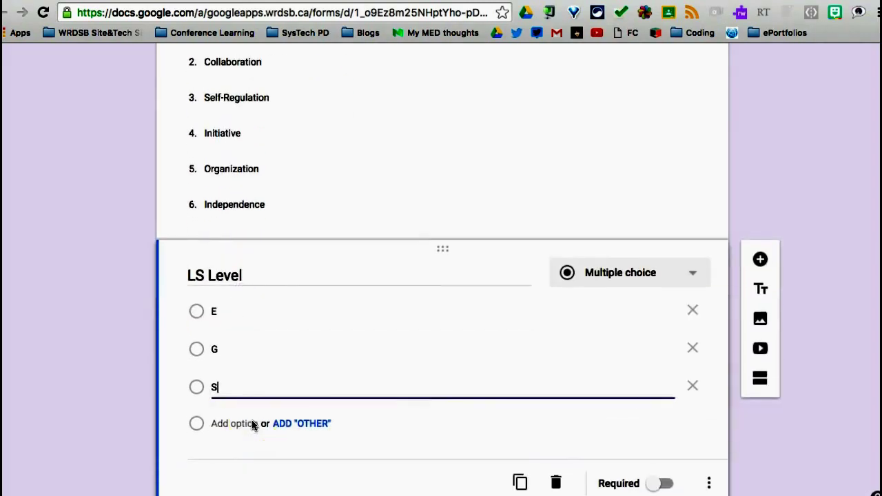
key("Tab")
key("Tab")
type("N")
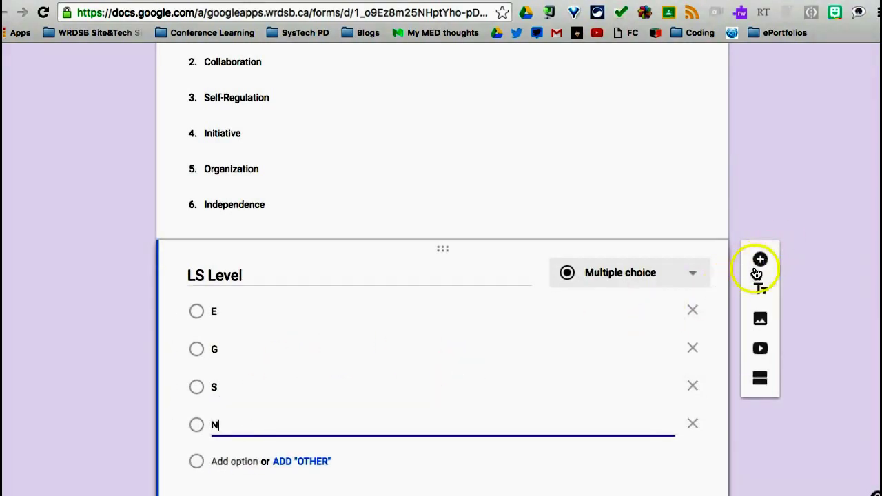
Add a required Paragraph question titled "Comment" after LS Level, and make the LS Level question required as well
left_click(761, 259)
type("Comment")
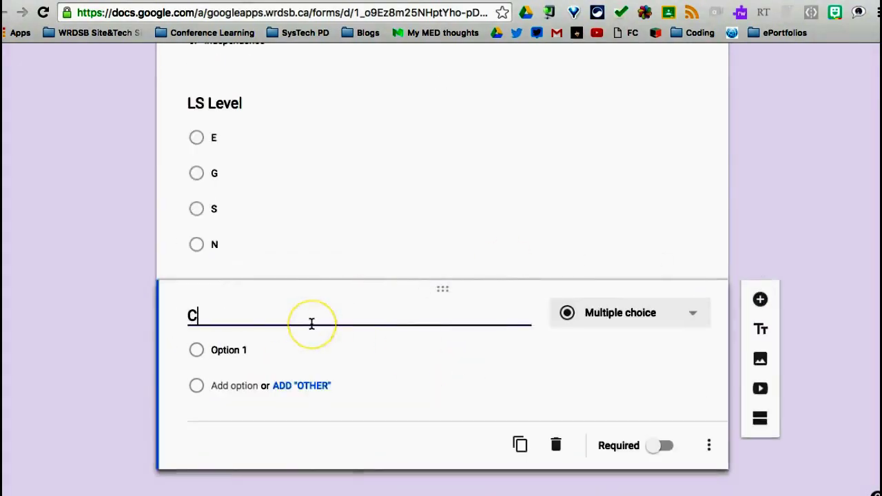
left_click(632, 312)
left_click(627, 256)
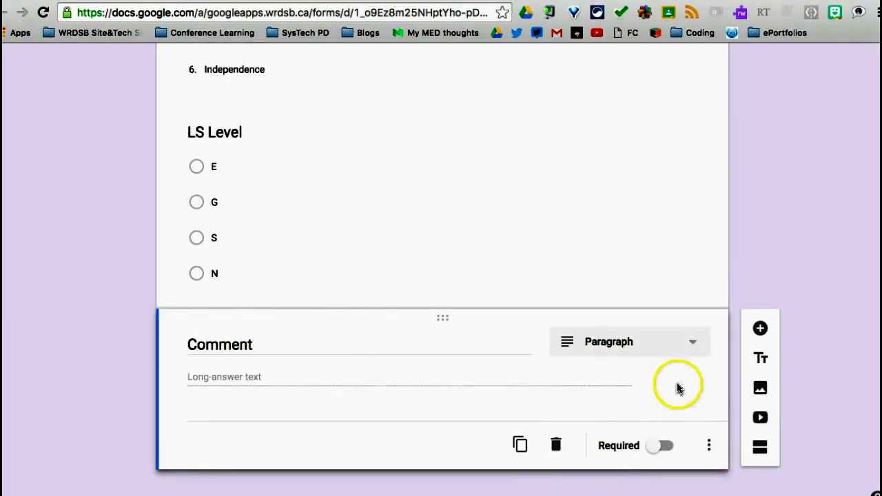
left_click(667, 449)
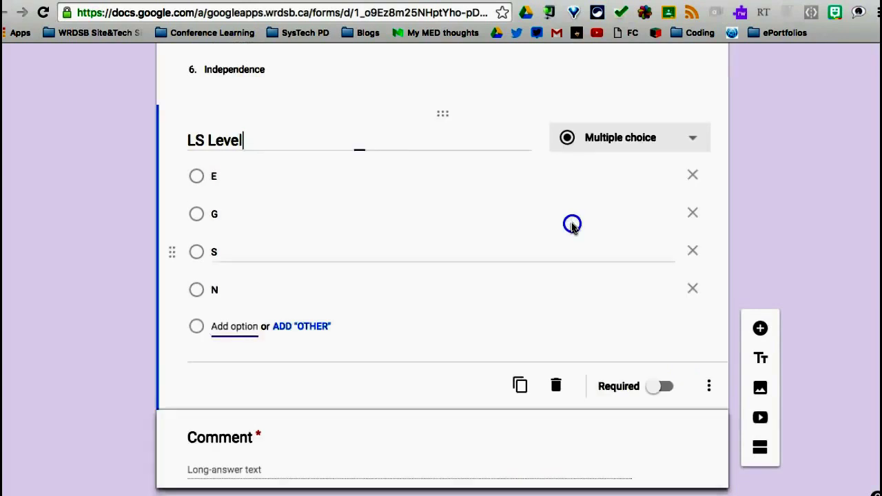
left_click(660, 386)
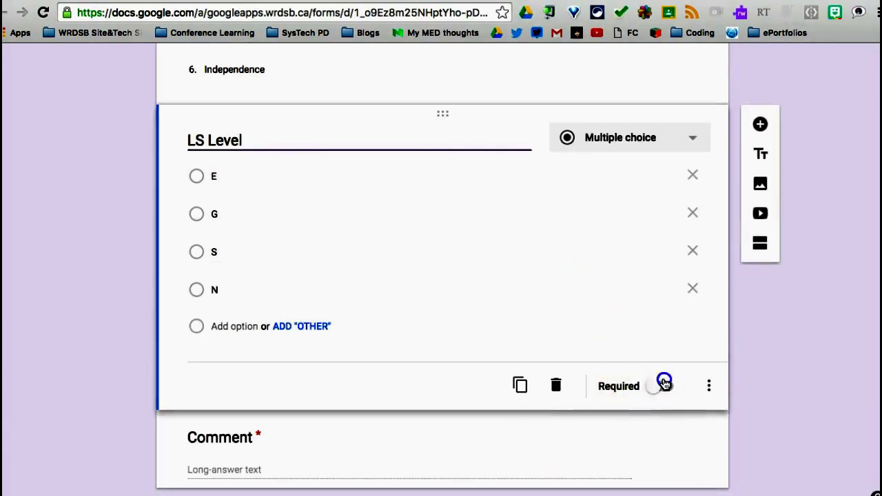
Add a Short answer question titled "Picture Evidence" and move it below the Comment question
left_click(763, 127)
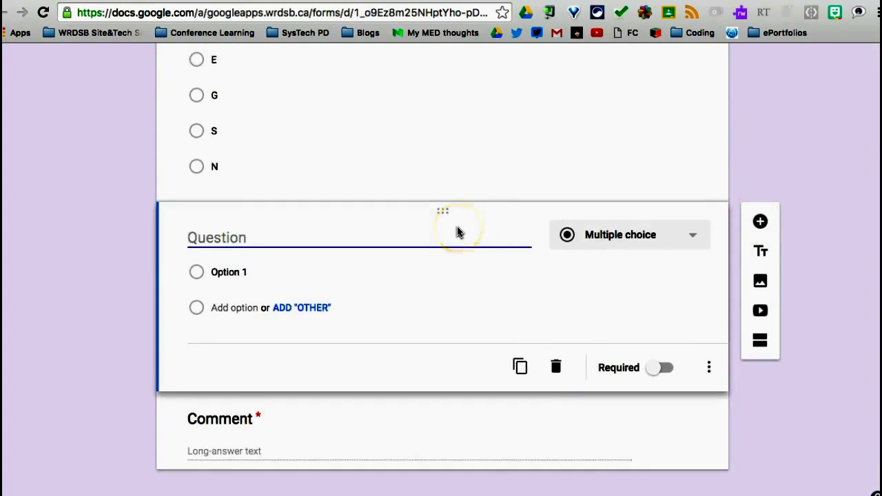
type("Picture Evidence")
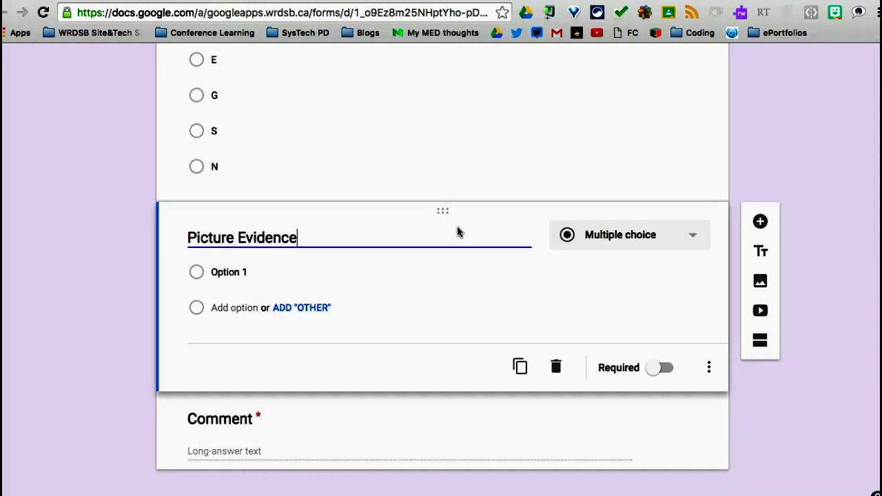
left_click(702, 236)
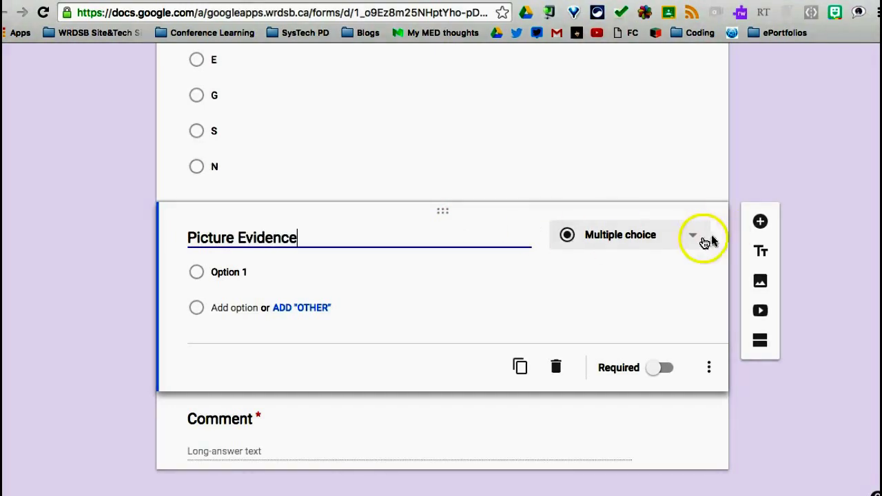
left_click(630, 158)
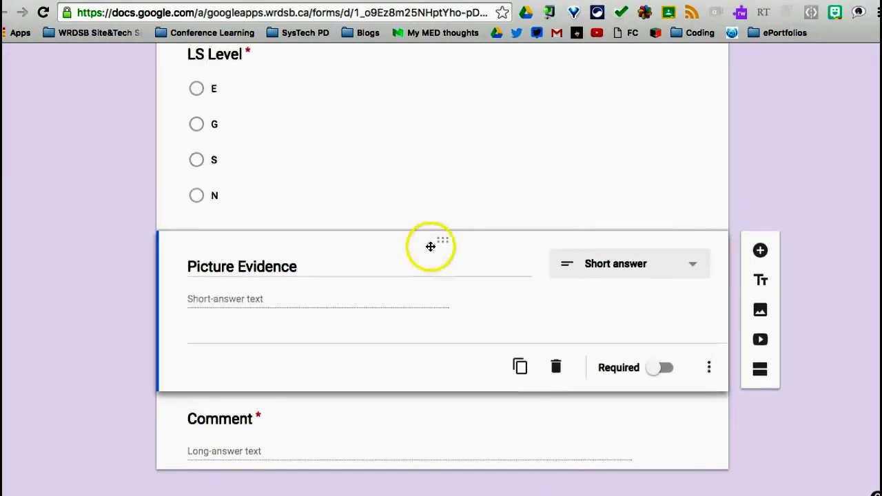
left_click_drag(443, 239, 456, 372)
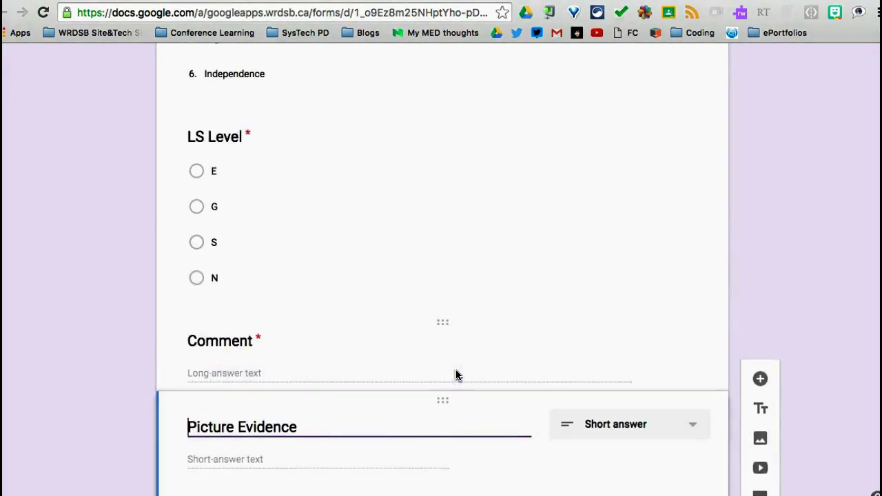
Review the form's questions from the title down to Picture Evidence
scroll(456, 373, "up", 8)
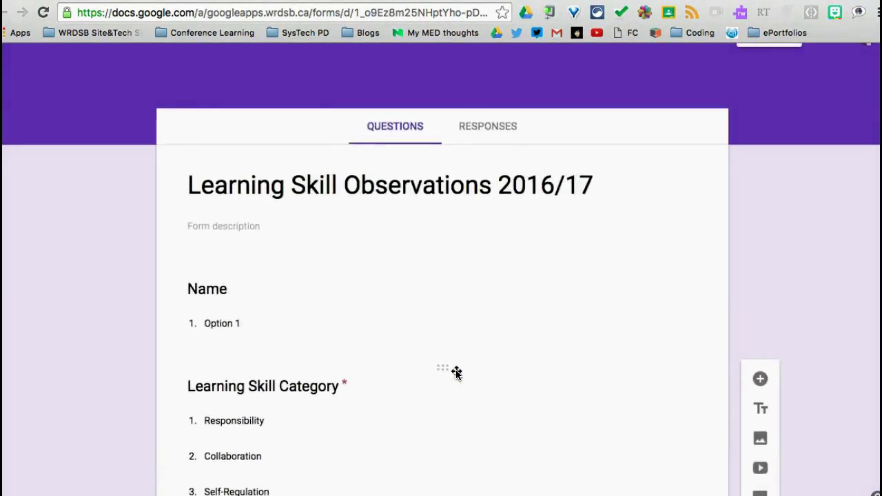
scroll(456, 369, "down", 1)
scroll(422, 349, "down", 5)
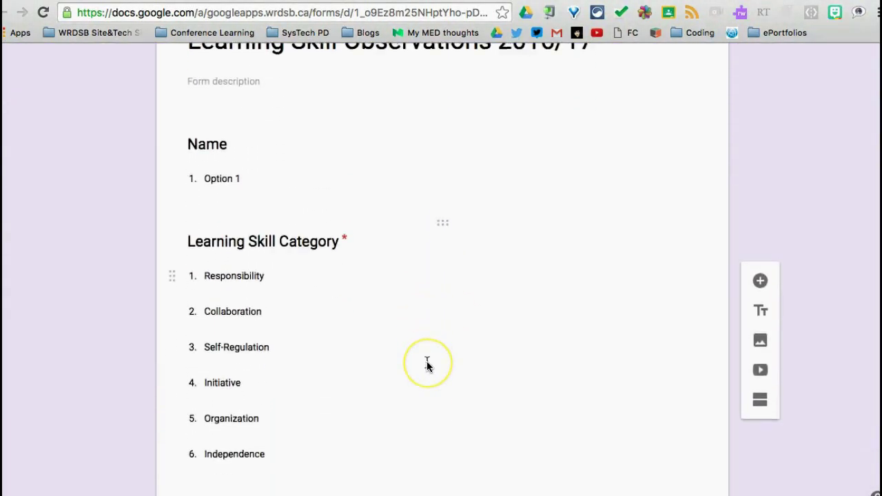
scroll(427, 364, "down", 5)
scroll(428, 355, "down", 3)
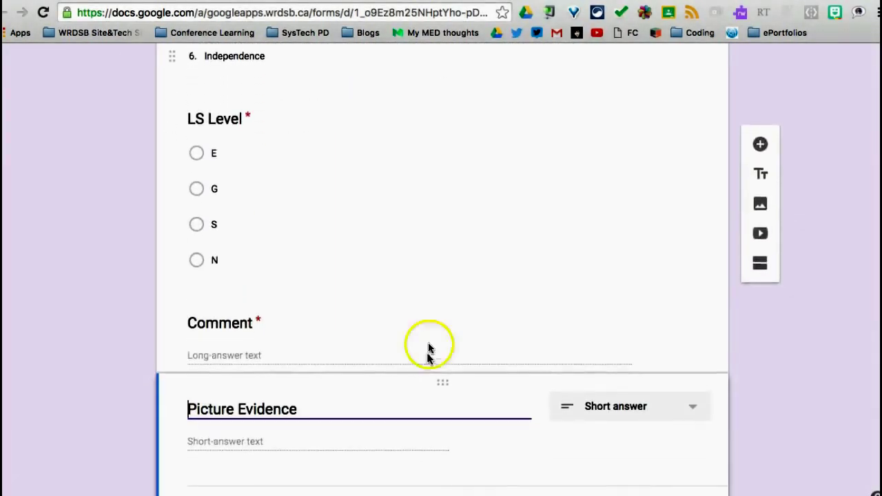
scroll(399, 305, "down", 2)
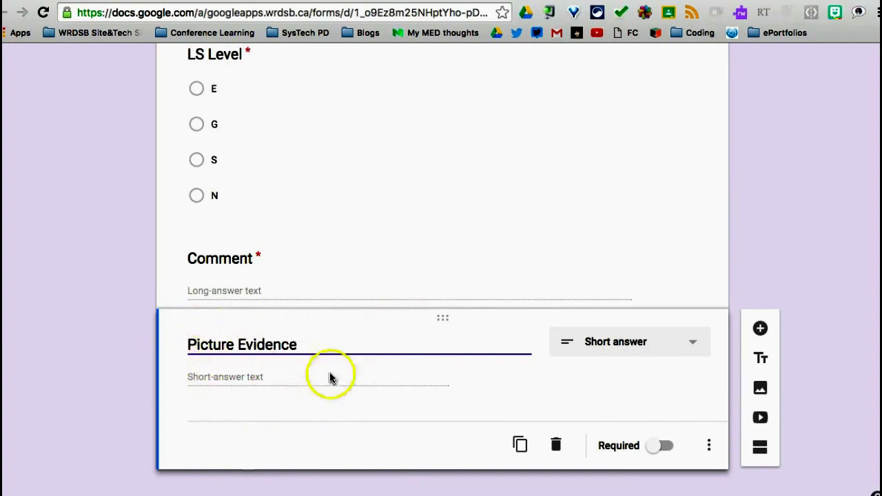
left_click(206, 345)
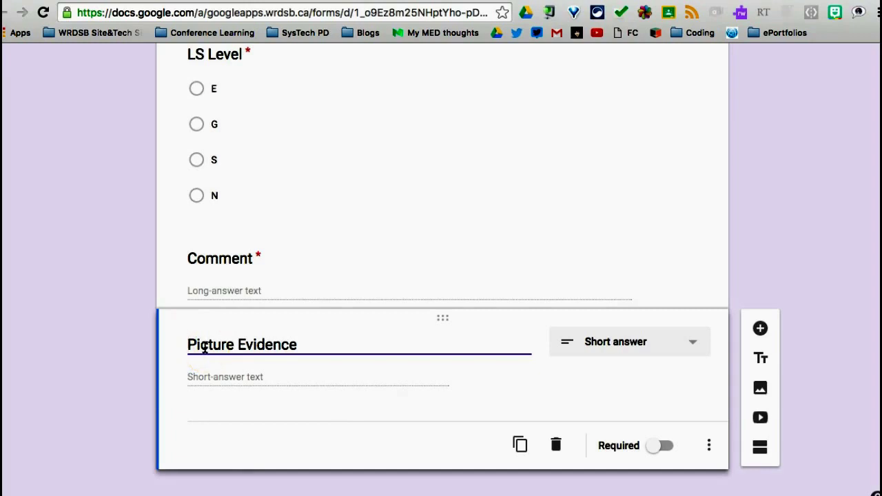
left_click(249, 348)
left_click(183, 385)
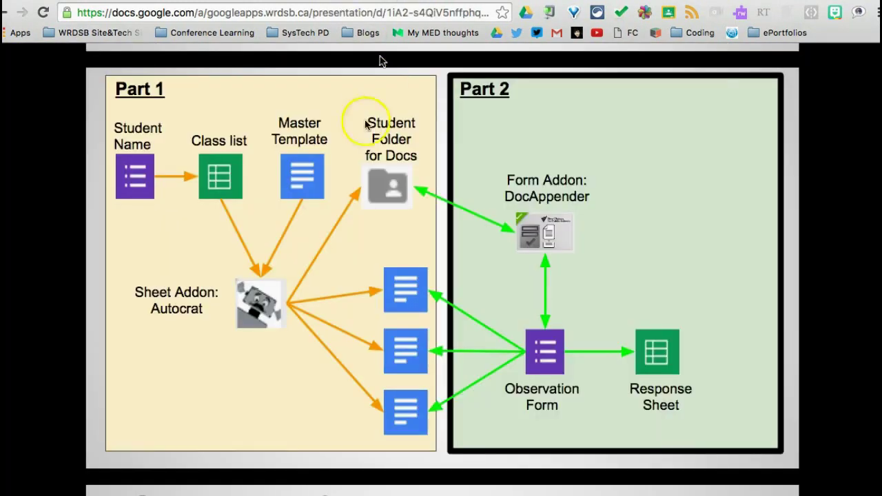
Look through the presentation slides around the Part 1 and Part 2 workflow diagram
scroll(362, 130, "up", 10)
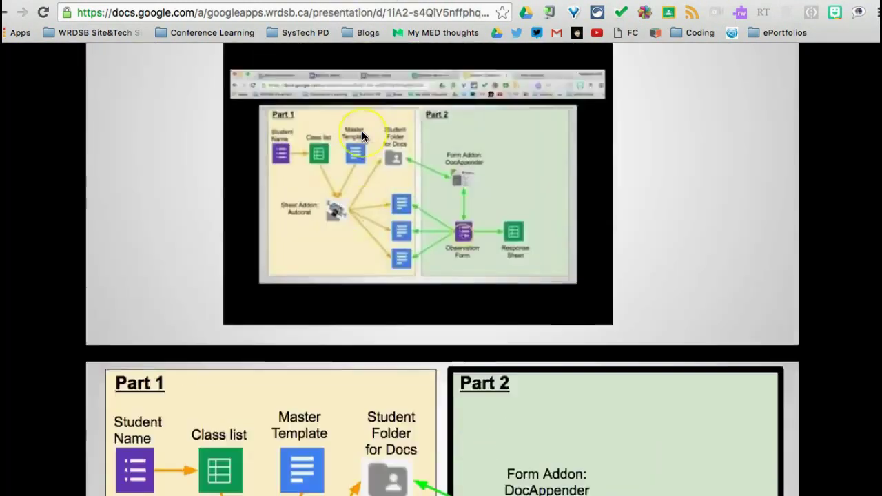
scroll(365, 134, "down", 15)
scroll(449, 173, "up", 2)
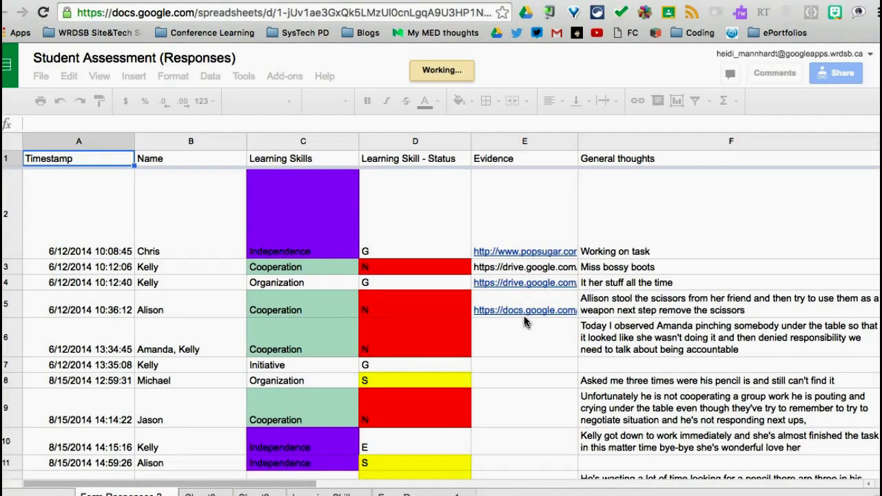
View the picture linked in the Evidence column, row 5, of the Student Assessment (Responses) spreadsheet, and return to the Learning Skill Observations form
left_click(524, 314)
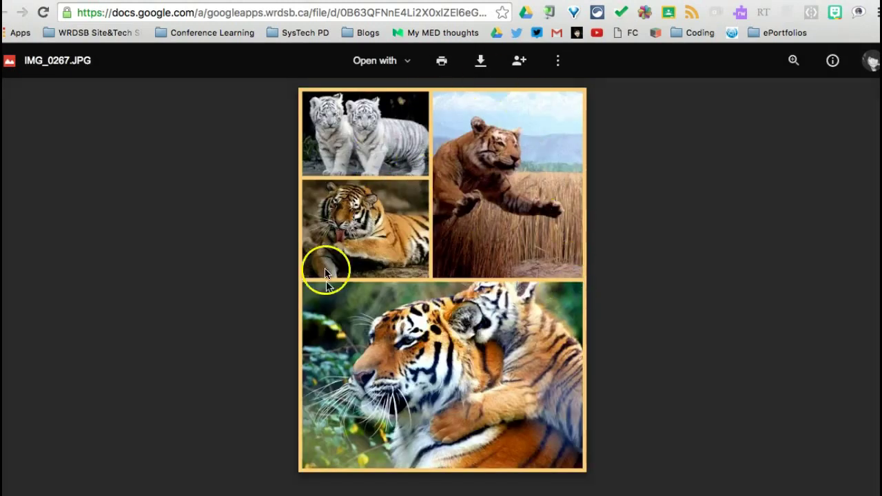
left_click(531, 306)
left_click(585, 331)
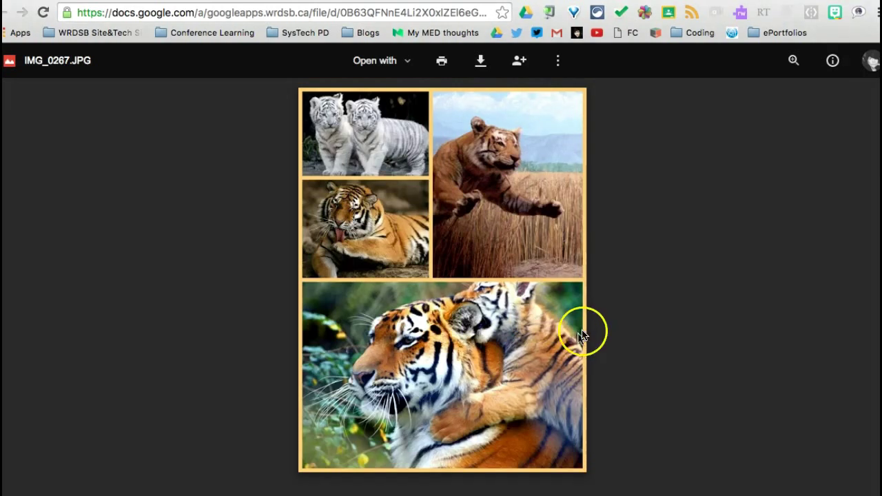
left_click(545, 357)
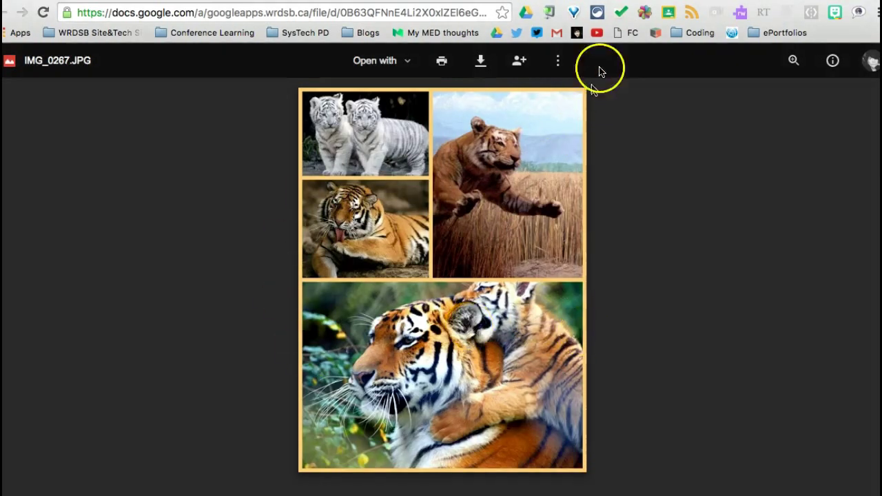
left_click(666, 2)
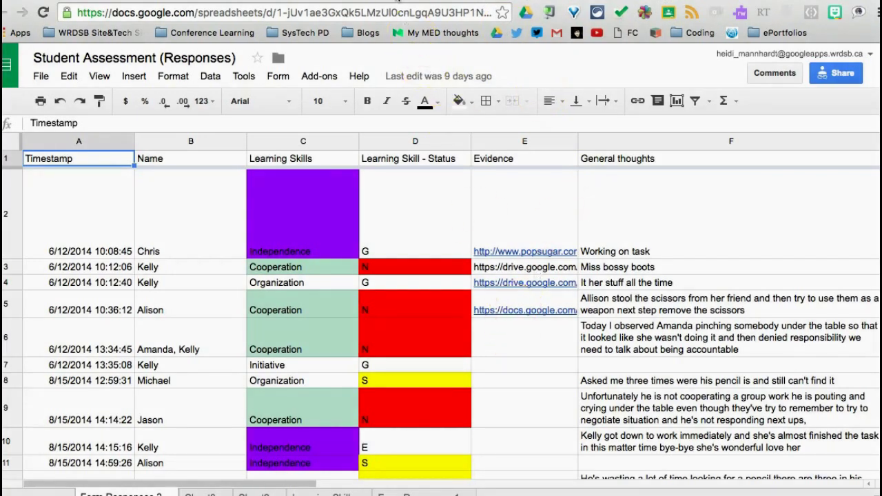
left_click(240, 2)
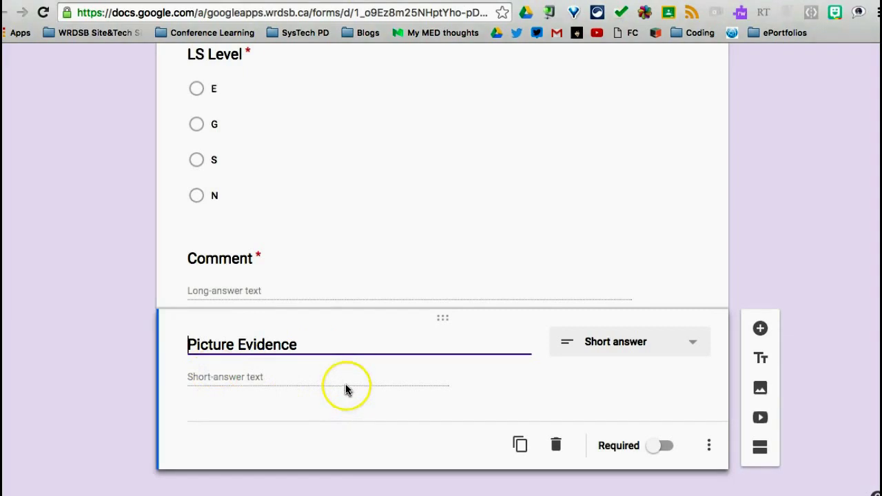
Open the form's settings and allow Anyone to respond
scroll(345, 386, "up", 15)
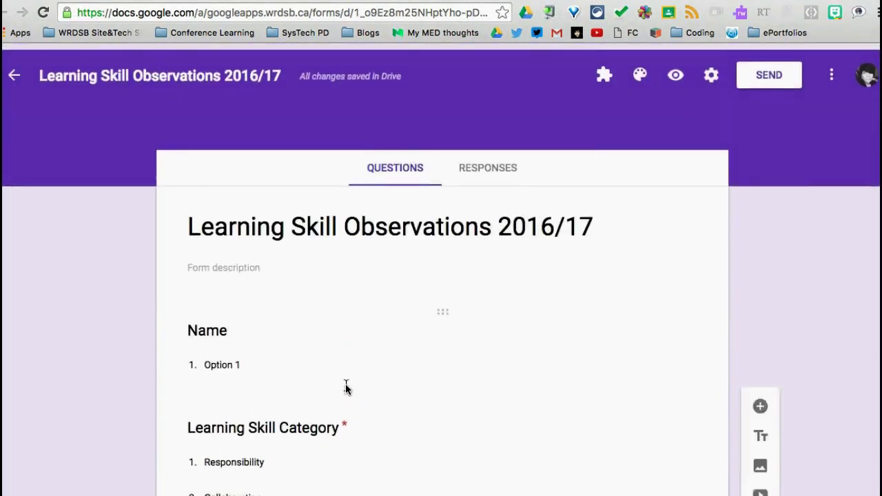
left_click(712, 72)
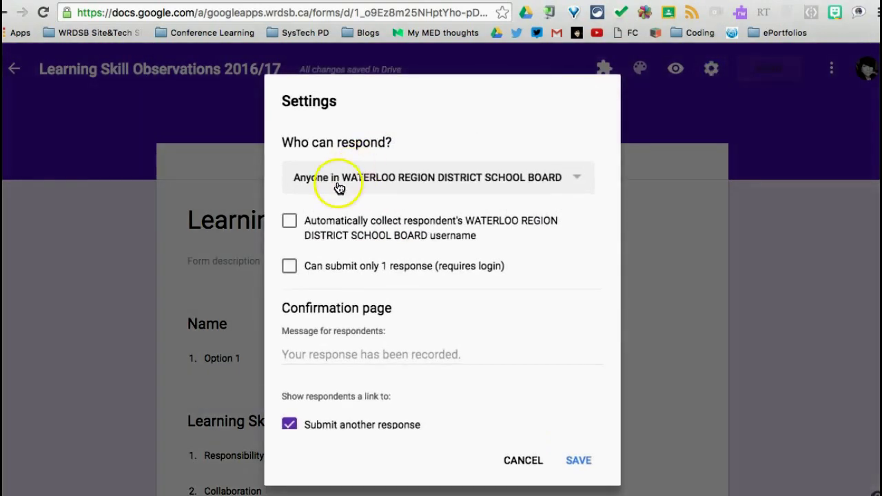
left_click(578, 179)
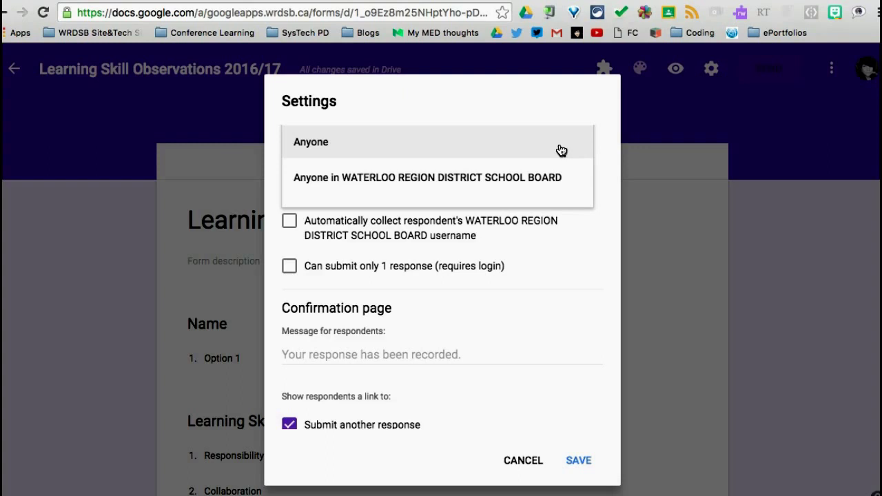
left_click(562, 150)
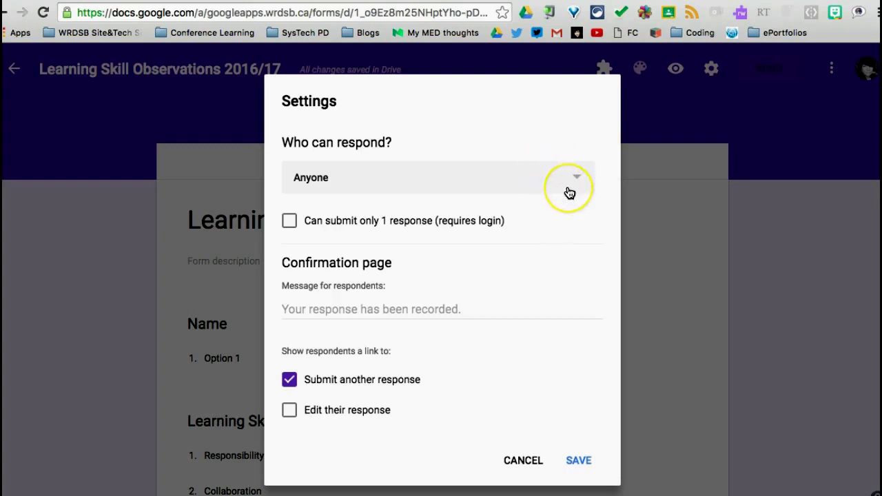
Set the confirmation message to "You rock!", let respondents edit their response, and save the form settings
left_click(332, 307)
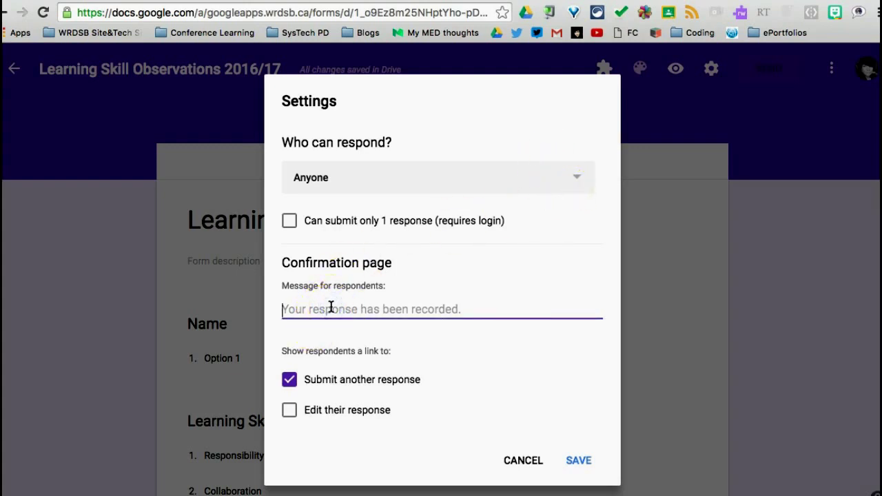
type("You rock")
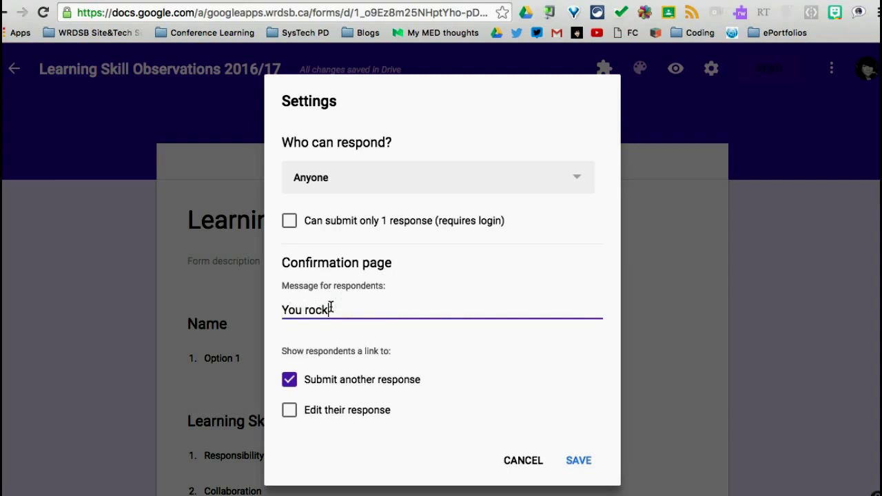
type("!")
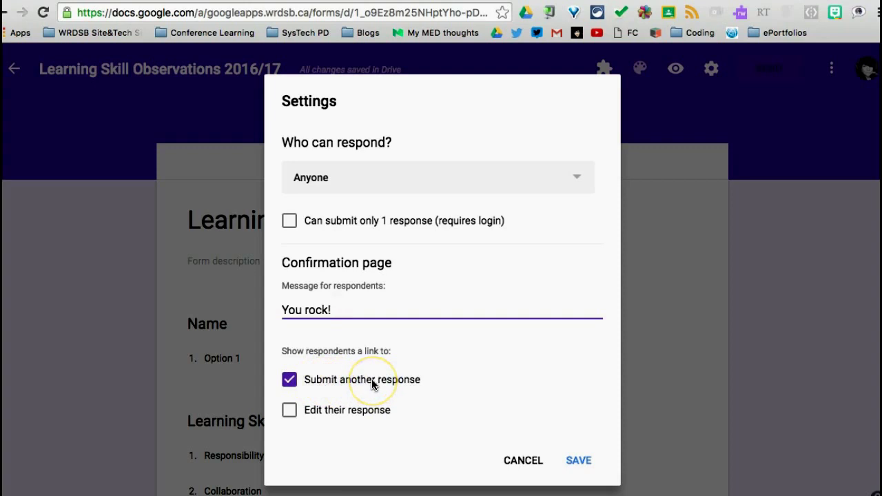
left_click(290, 411)
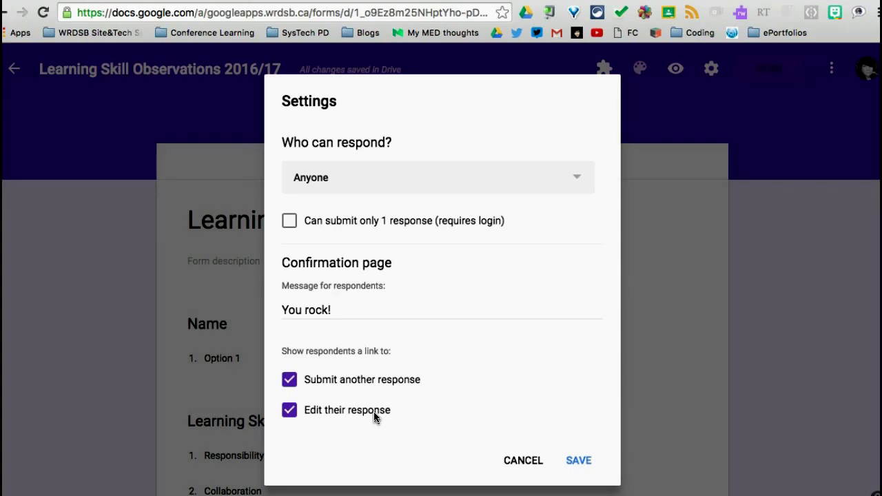
left_click(576, 460)
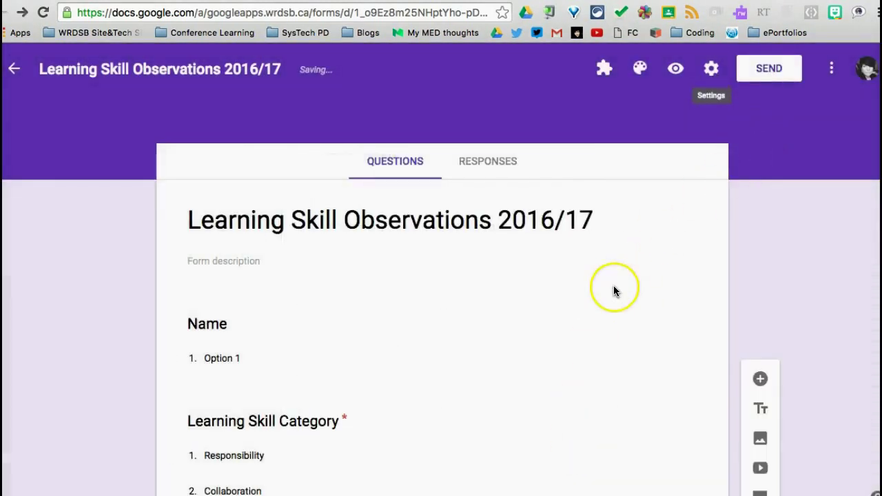
scroll(613, 292, "down", 1)
scroll(614, 288, "down", 5)
scroll(614, 288, "up", 5)
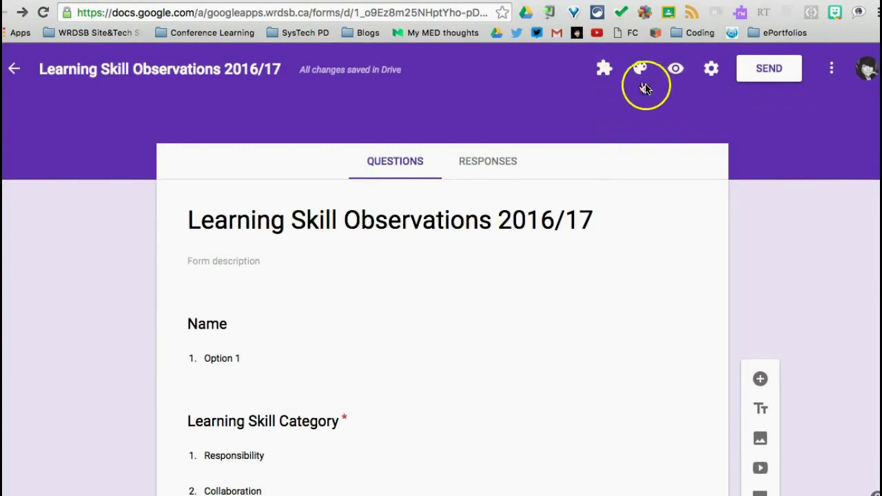
Search the form add-ons for docappender and close the add-ons window
left_click(604, 77)
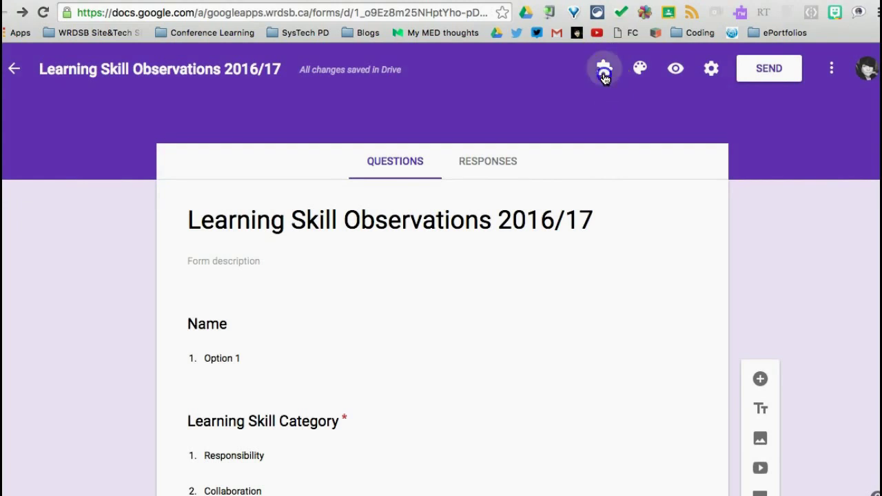
left_click(833, 71)
left_click(833, 71)
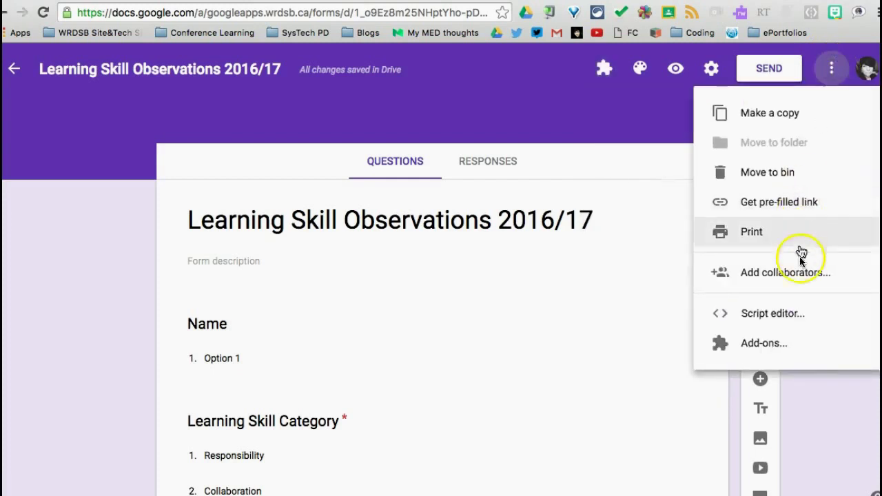
left_click(799, 348)
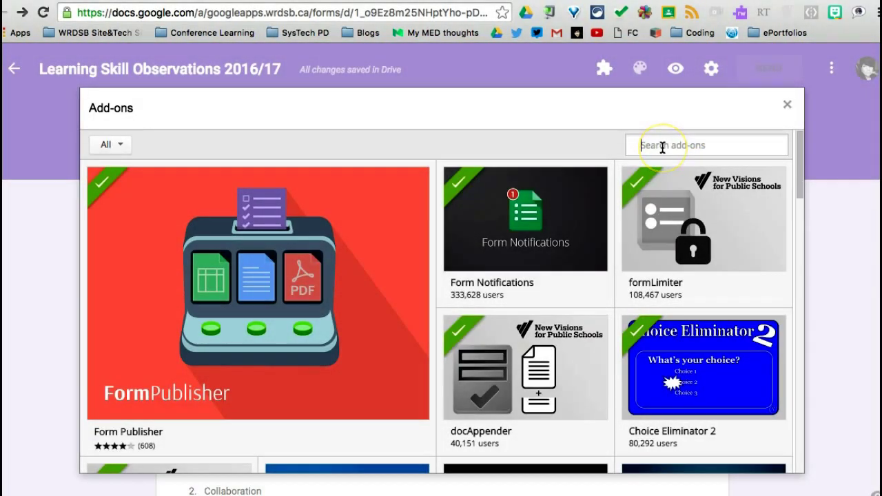
type("docappender")
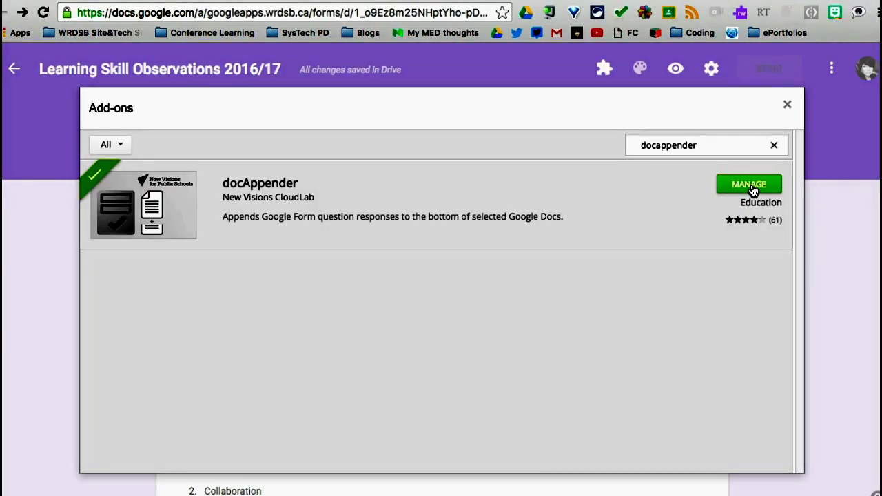
left_click(787, 106)
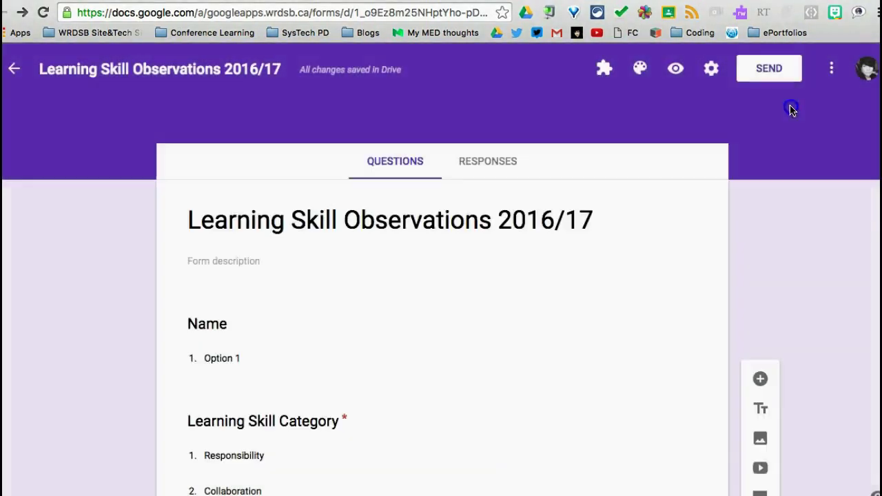
Open the docAppender add-on's sidebar for the Learning Skill Observations form
left_click(606, 71)
left_click(612, 180)
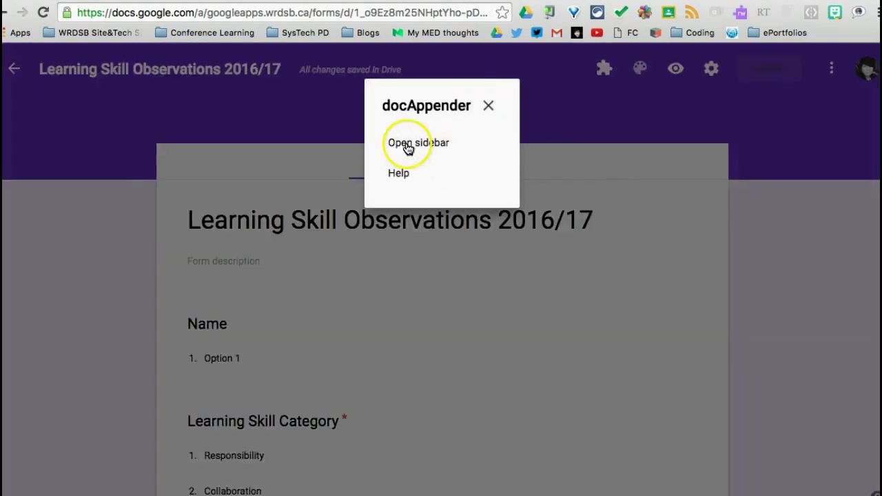
left_click(407, 145)
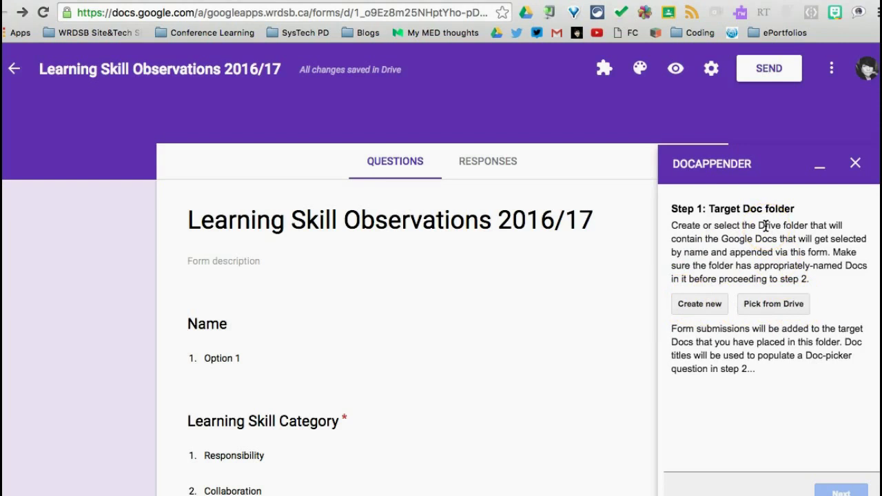
Choose the existing Drive folder Student Observations JST 16/17 as docAppender's target Doc folder and continue to Step 2
left_click(776, 312)
left_click(777, 302)
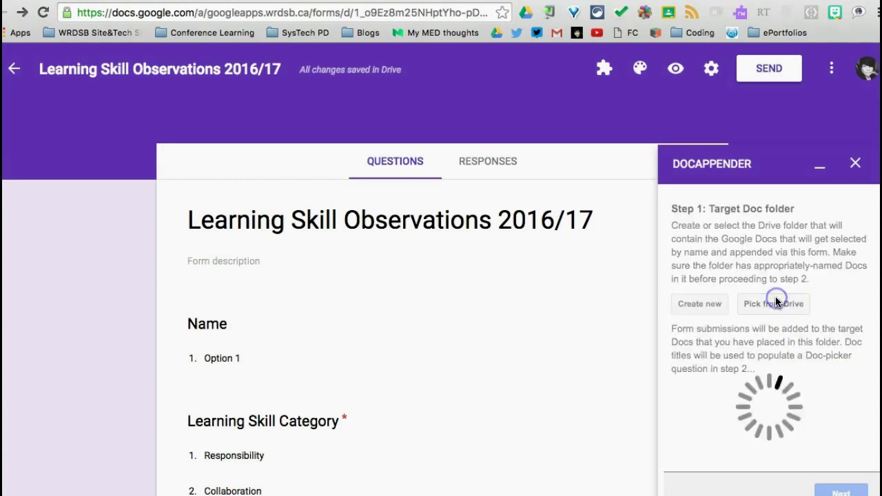
left_click(756, 293)
left_click(307, 199)
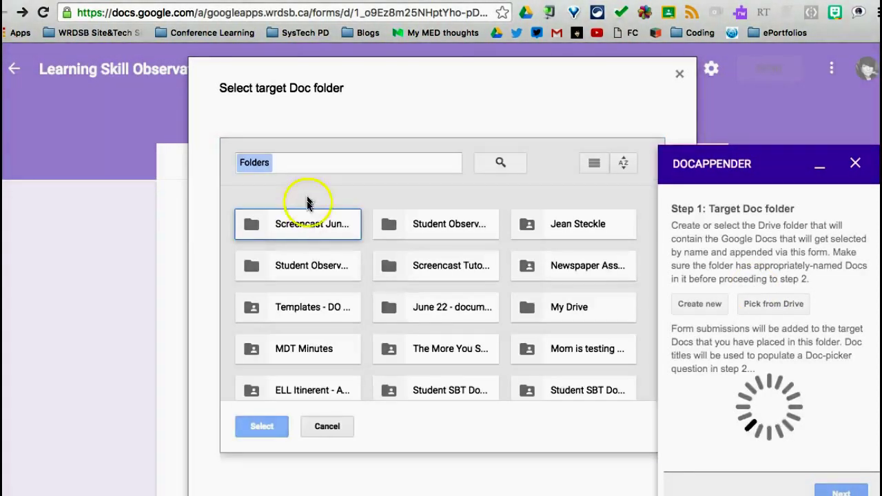
left_click(417, 238)
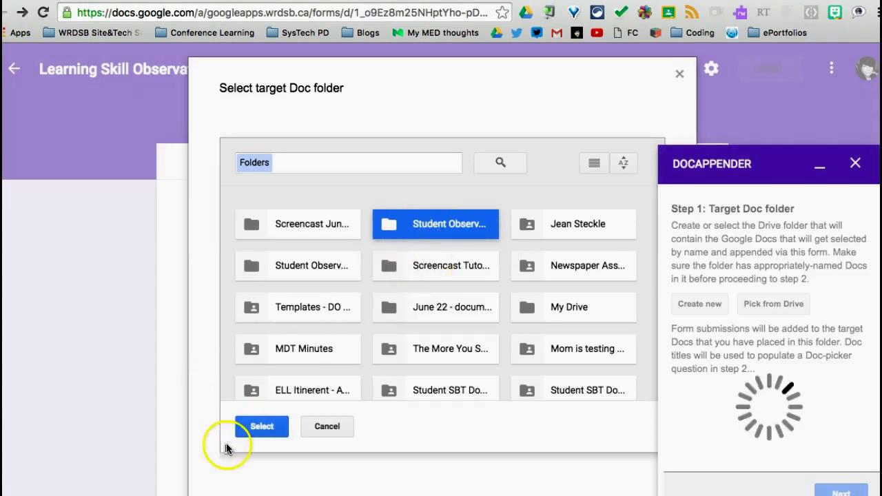
left_click(269, 425)
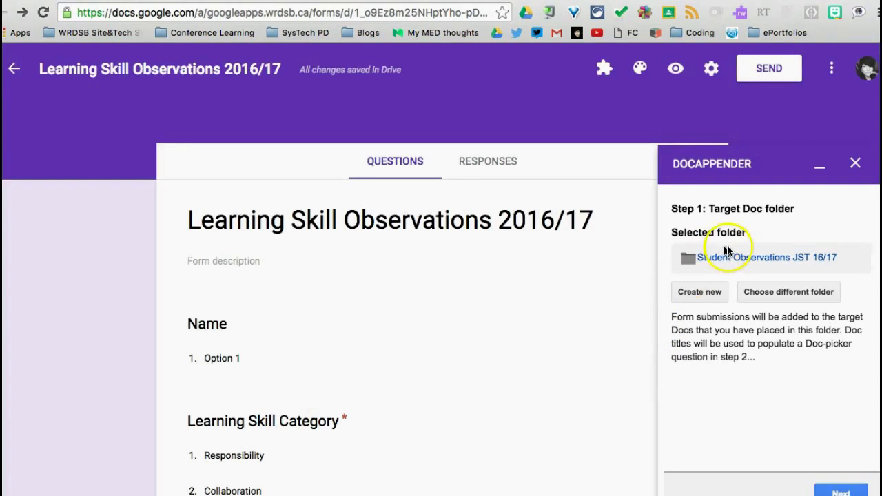
left_click(841, 490)
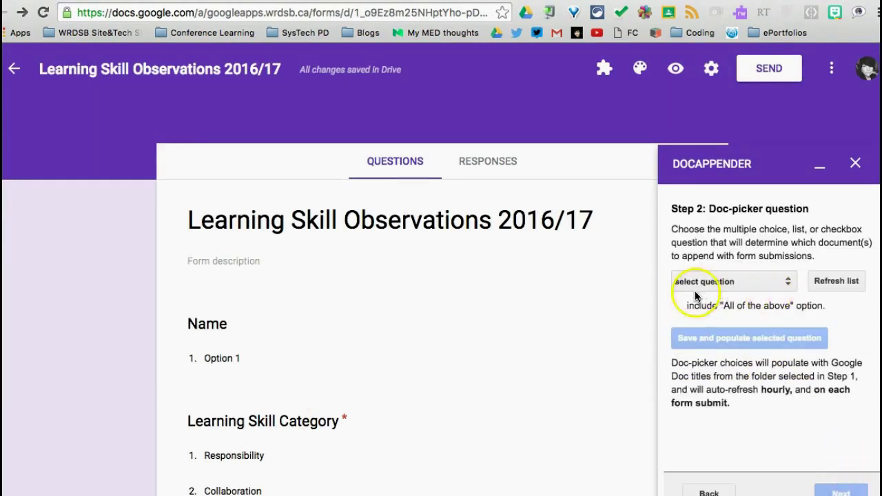
Refresh the question list, set Name as the doc-picker question, populate it with the folder's Doc titles, and check its choices
left_click(789, 282)
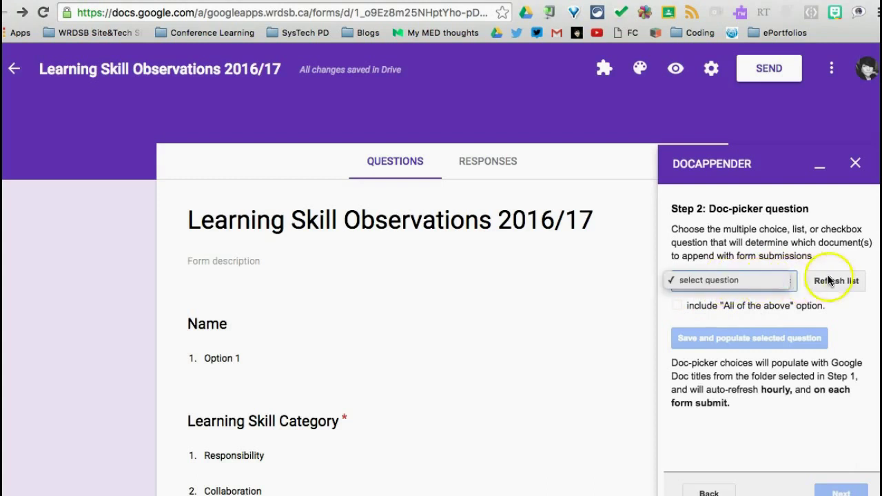
left_click(851, 280)
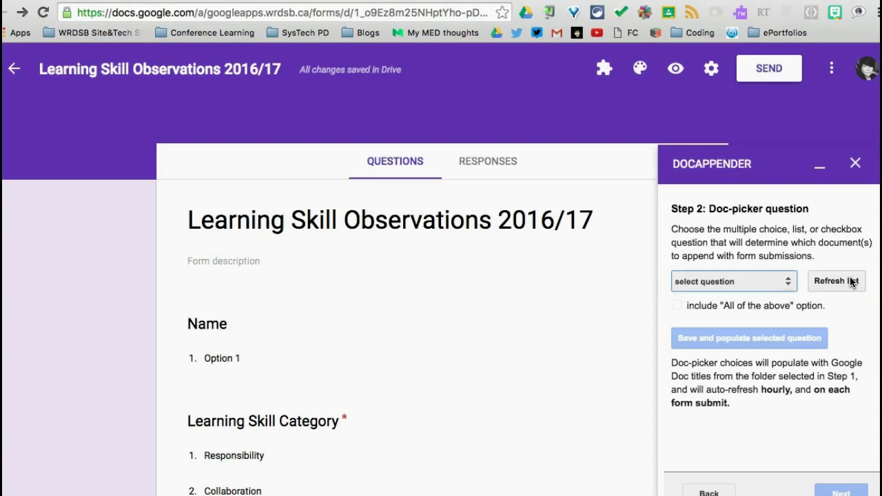
left_click(786, 281)
left_click(835, 280)
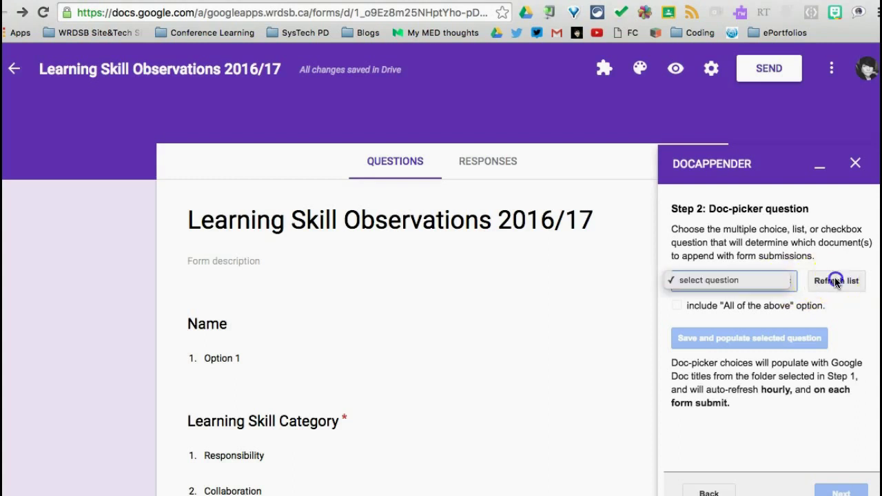
left_click(784, 281)
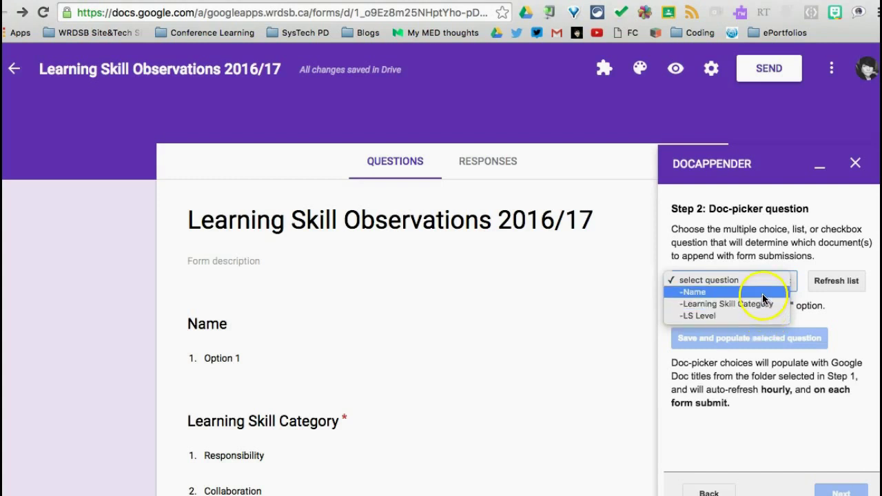
left_click(763, 294)
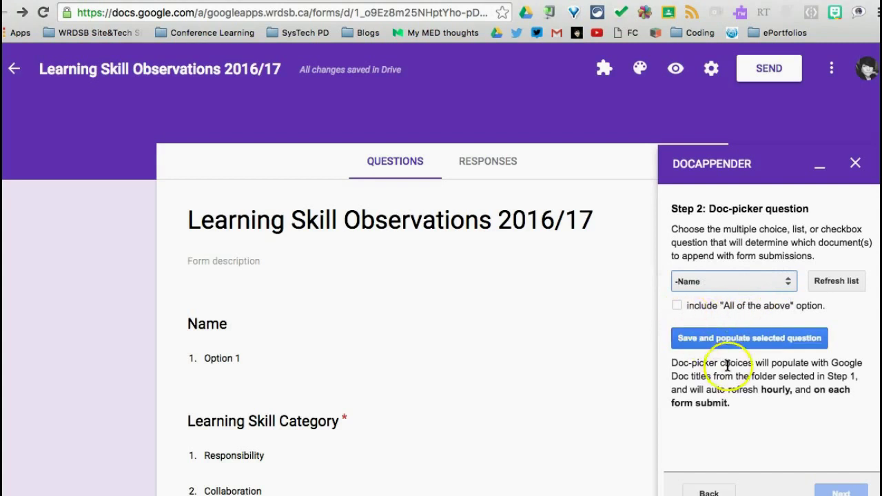
left_click(735, 339)
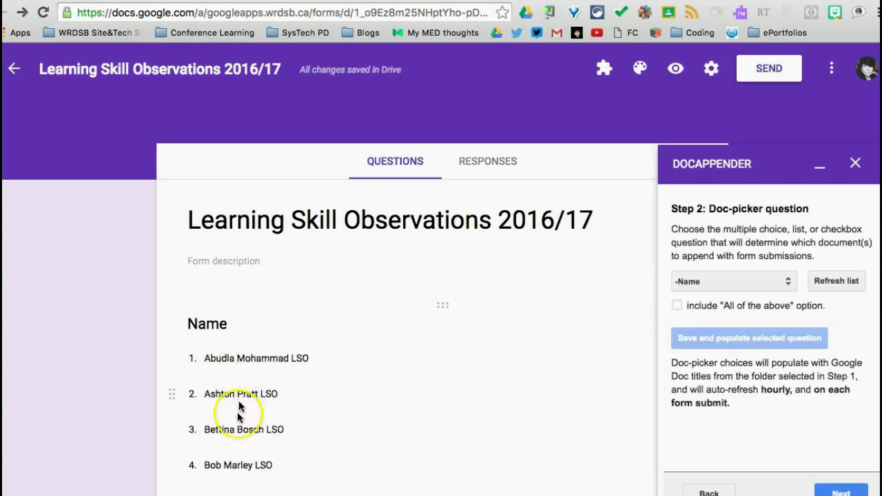
scroll(233, 452, "down", 5)
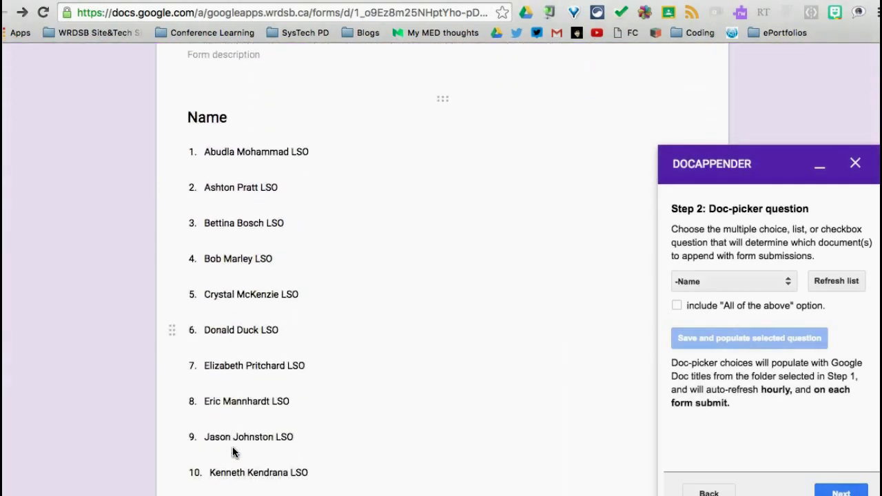
scroll(233, 451, "down", 3)
scroll(233, 452, "up", 8)
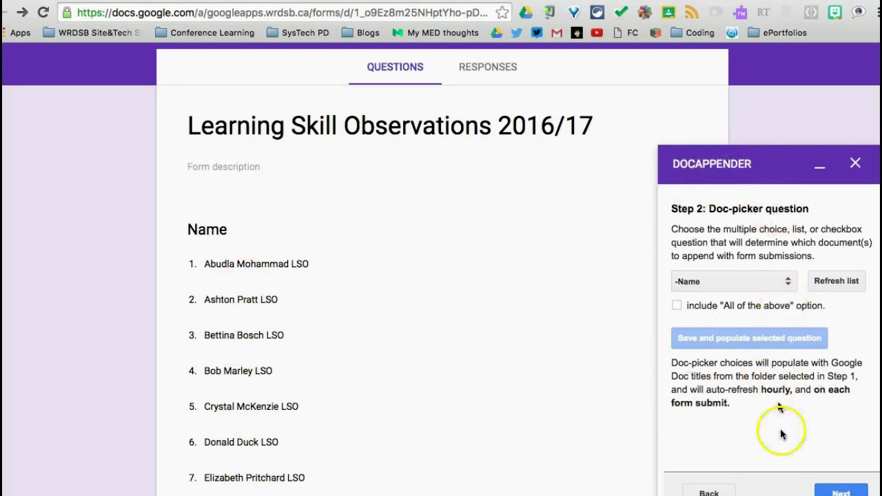
In docAppender Step 3, include Timestamp, Learning Skill Category, LS Level, Comment and Picture Evidence as values added to the target Docs
left_click(835, 492)
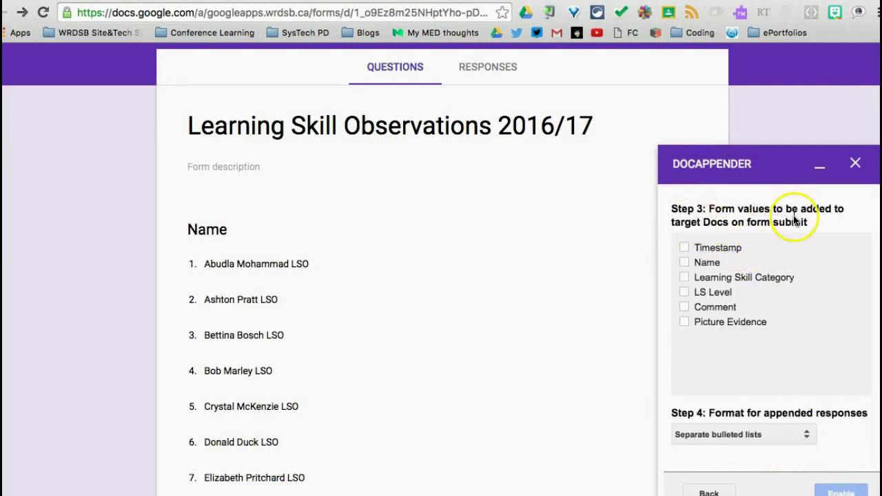
left_click(682, 248)
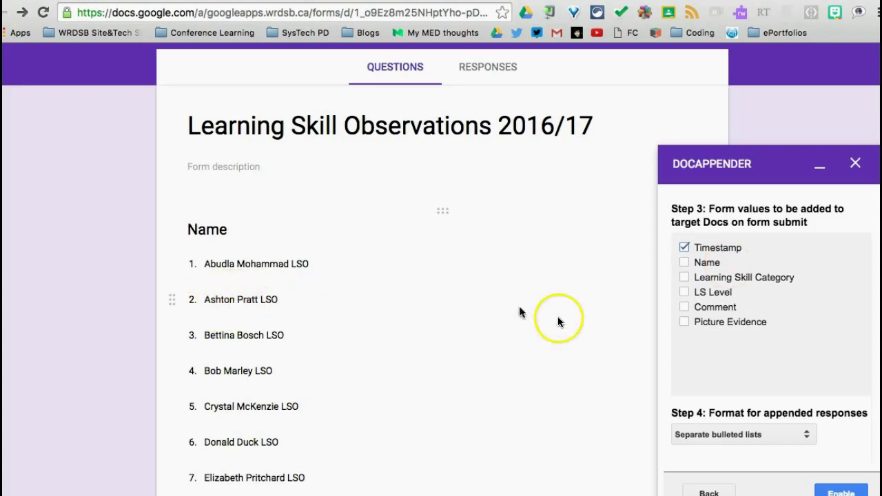
left_click(684, 279)
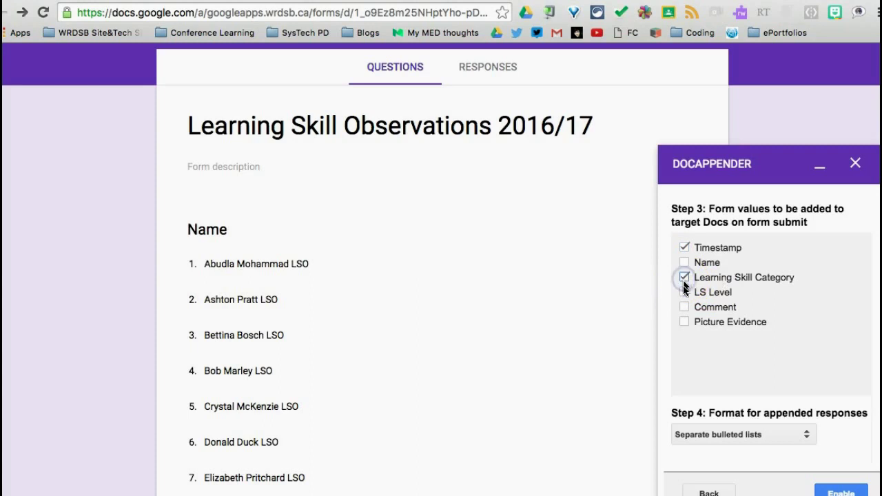
left_click(684, 293)
scroll(729, 373, "down", 3)
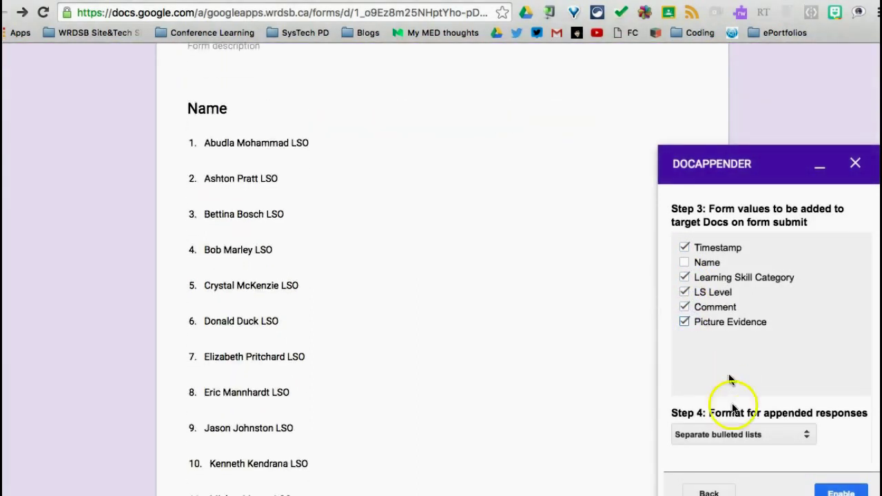
Set the appended responses' format to Rows in a single horizontal table, enable docAppender, and close its sidebar
left_click(716, 440)
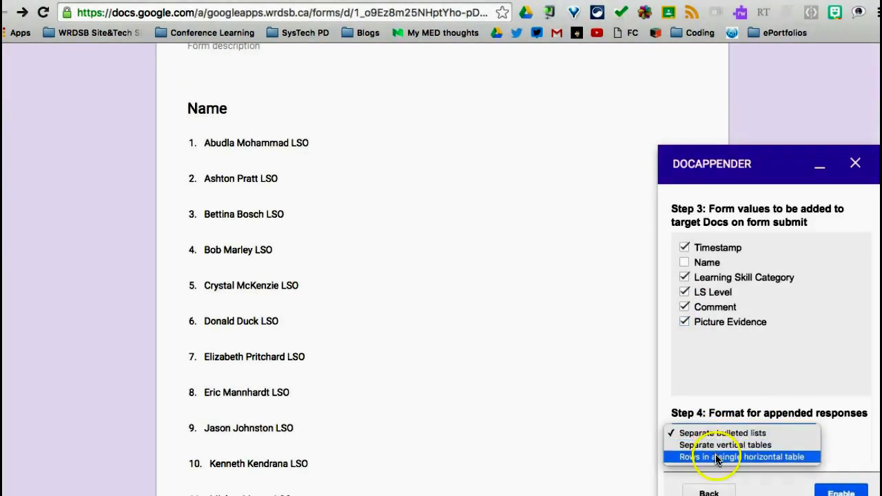
left_click(716, 457)
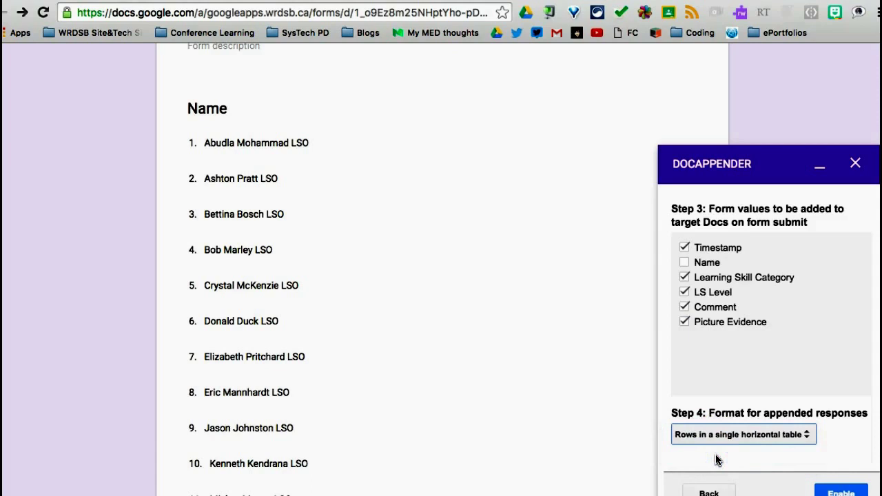
left_click(734, 434)
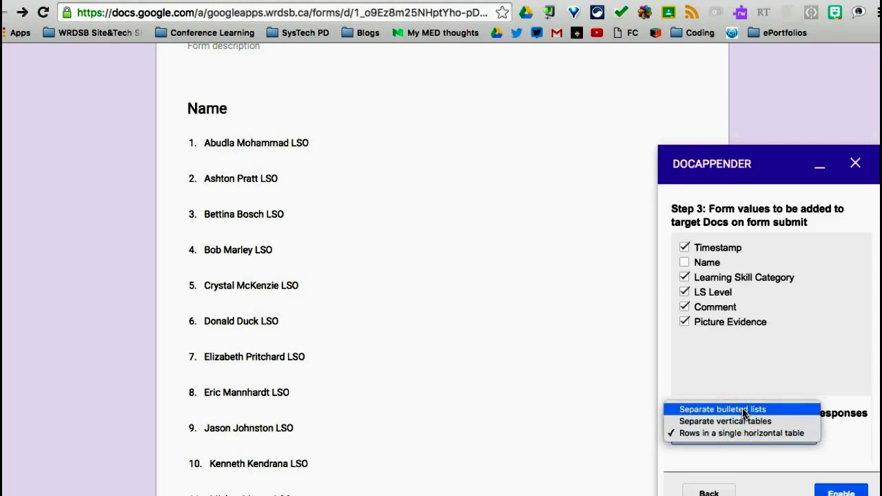
left_click(770, 433)
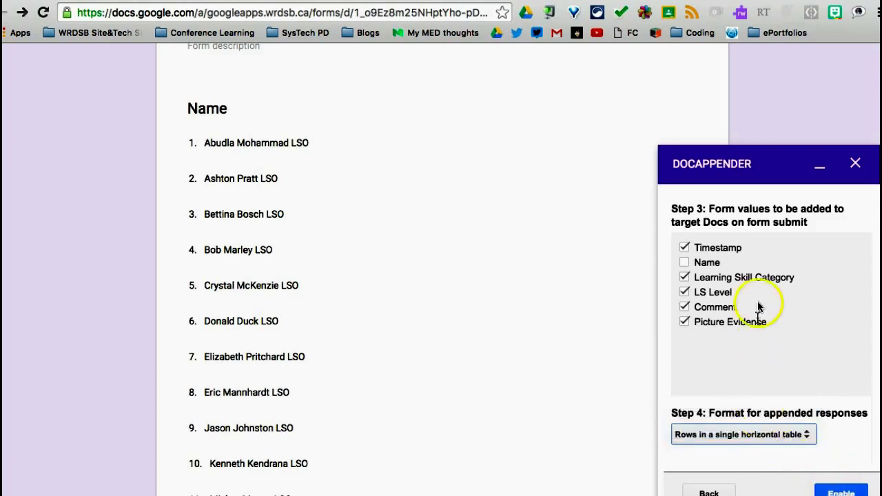
left_click(836, 491)
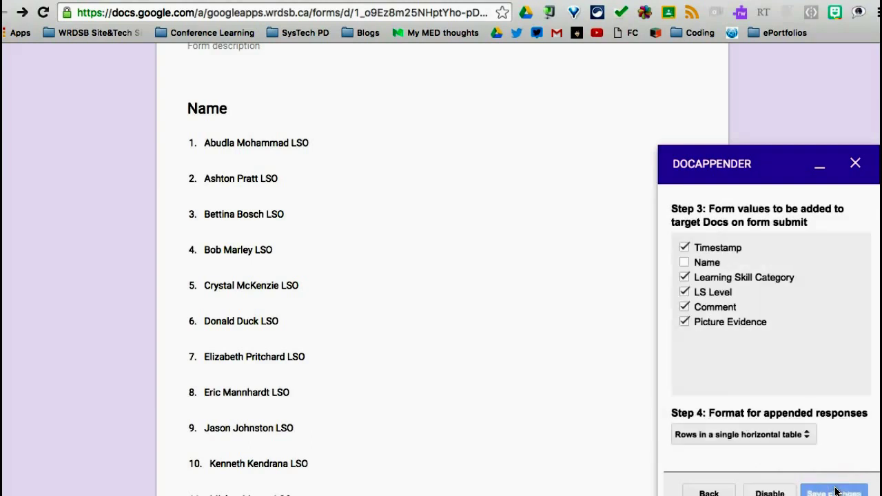
left_click(854, 164)
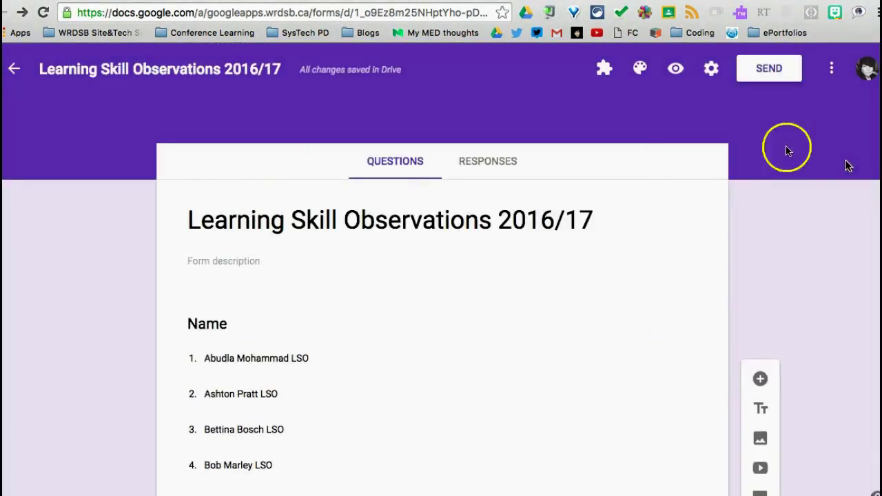
Create a new spreadsheet as the form's response destination and select its LS Level column
left_click(492, 168)
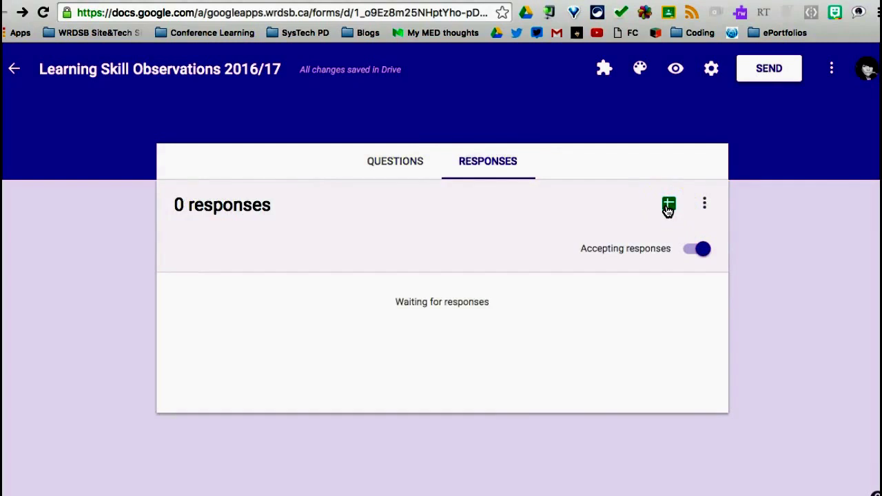
left_click(668, 207)
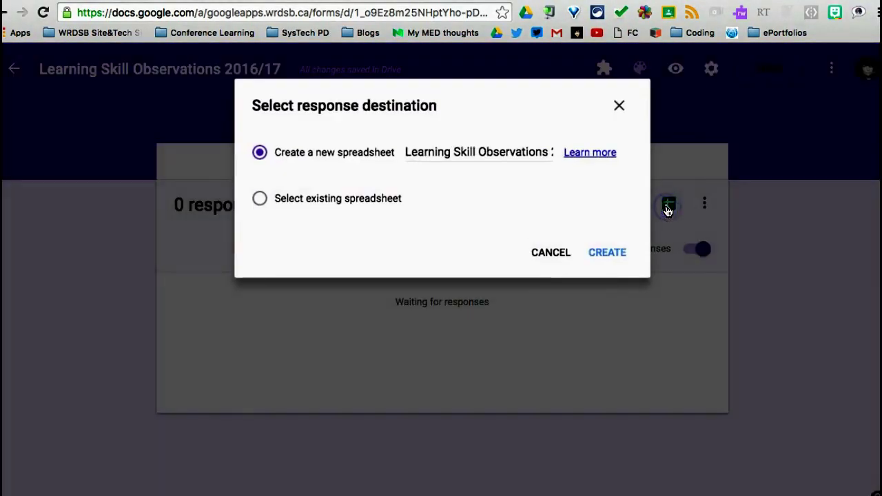
left_click(604, 253)
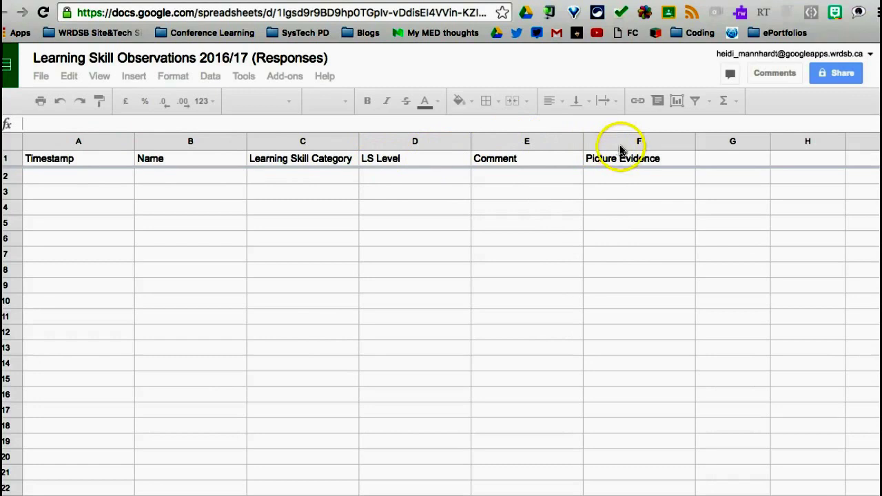
left_click(385, 142)
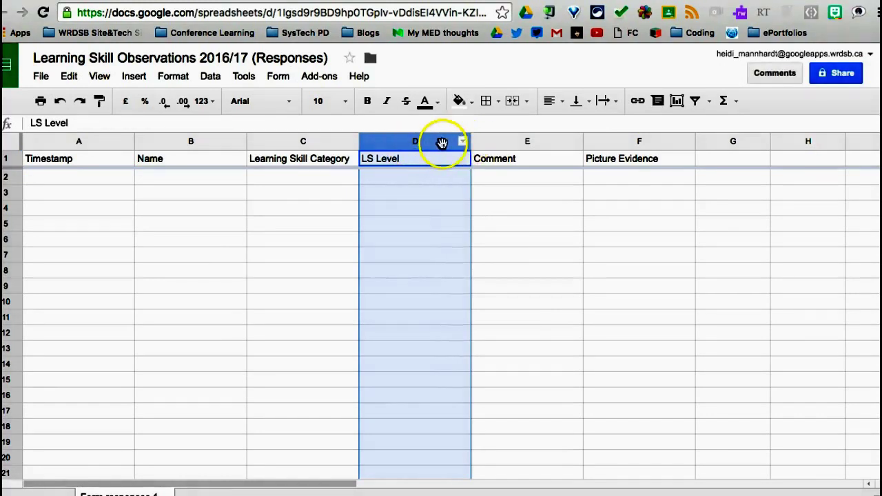
Add a conditional formatting rule to the LS Level column that fills cells dark red when the text is exactly N
left_click(463, 143)
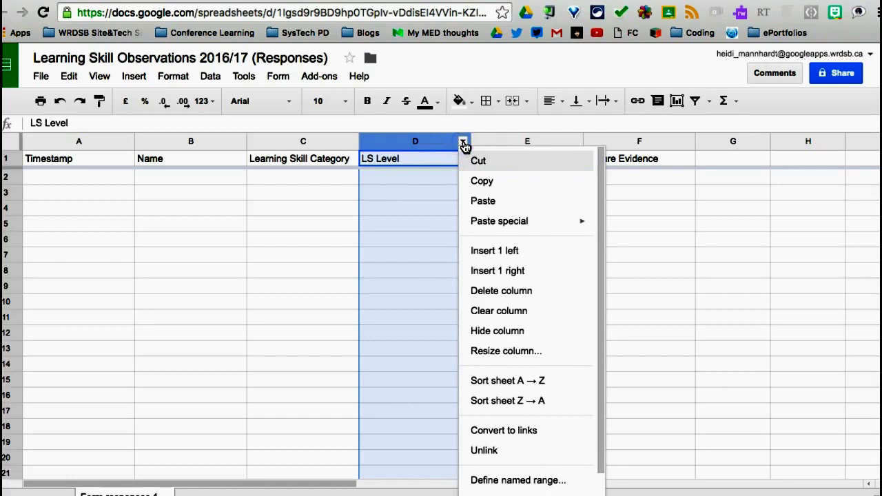
scroll(510, 481, "down", 2)
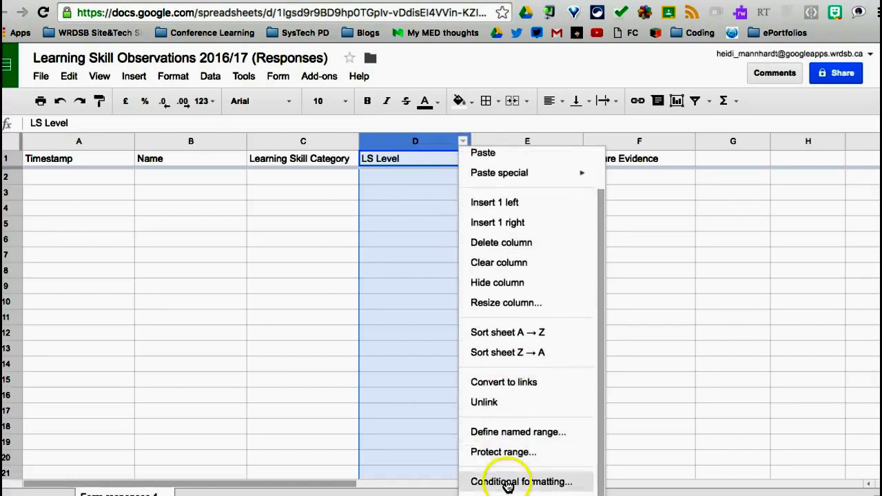
left_click(509, 481)
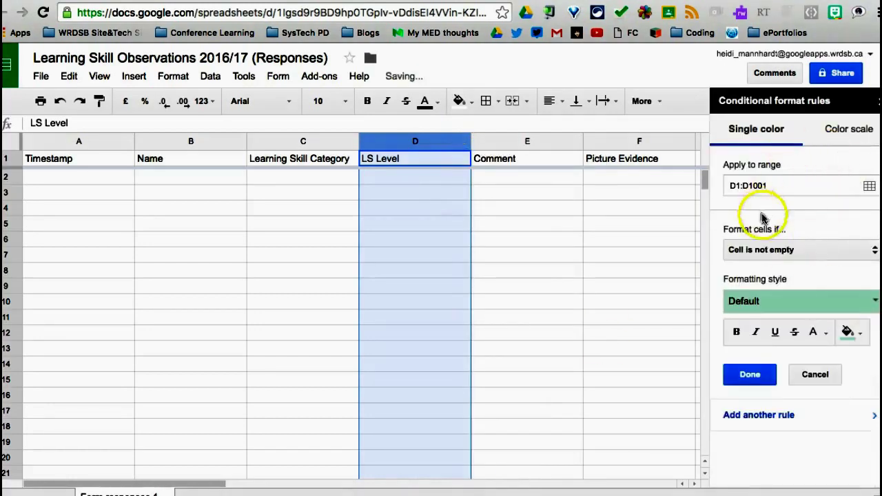
left_click(779, 250)
left_click(766, 350)
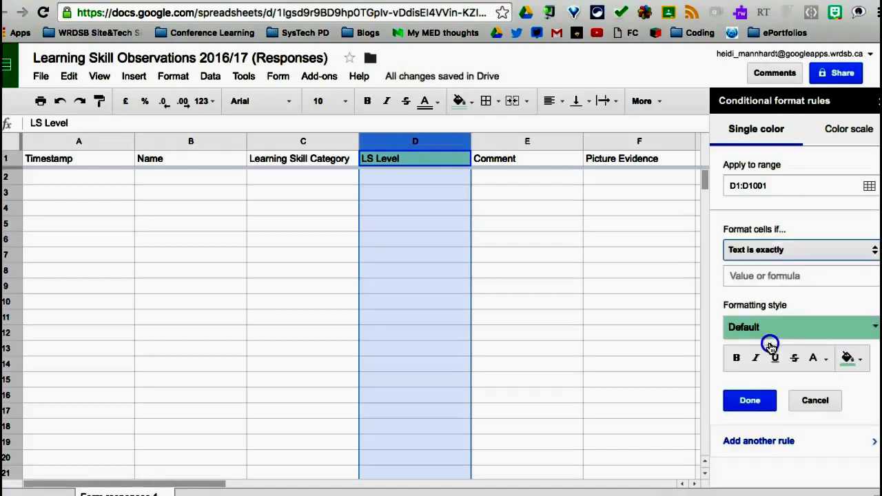
left_click(746, 276)
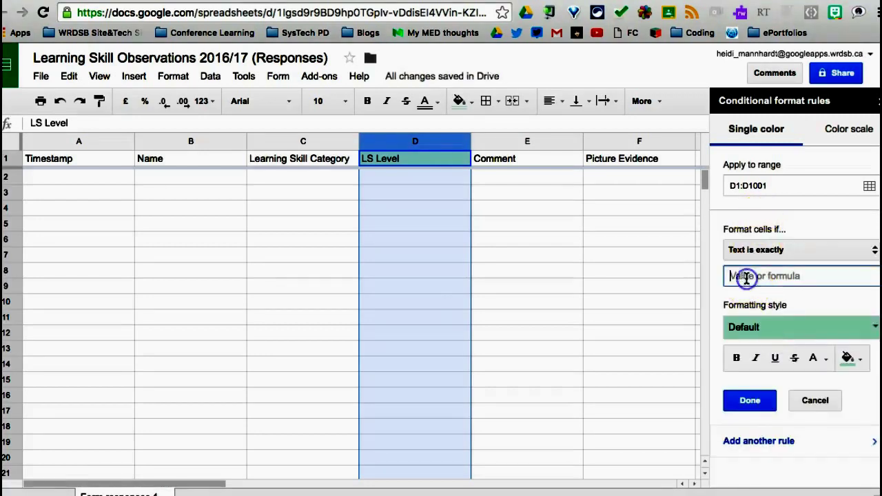
type("N")
left_click(851, 357)
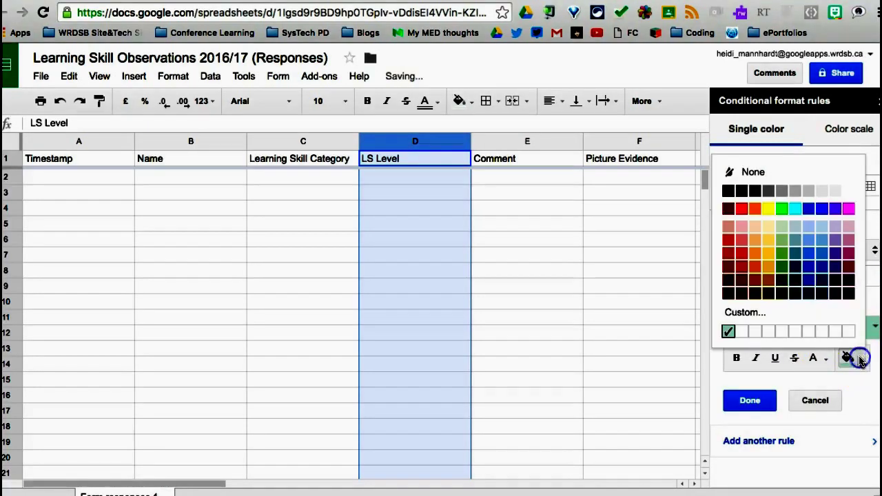
left_click(740, 253)
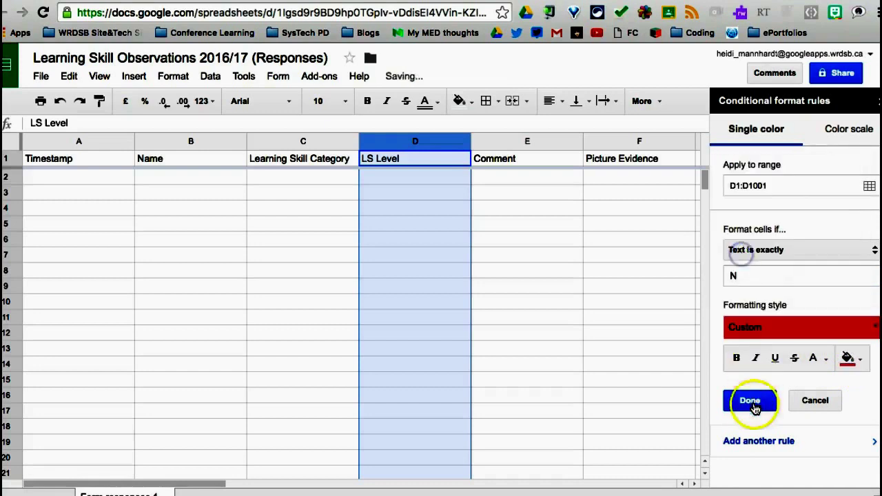
left_click(749, 403)
Add a second conditional formatting rule for range D1:D1001 with the condition Text is exactly S
left_click(762, 195)
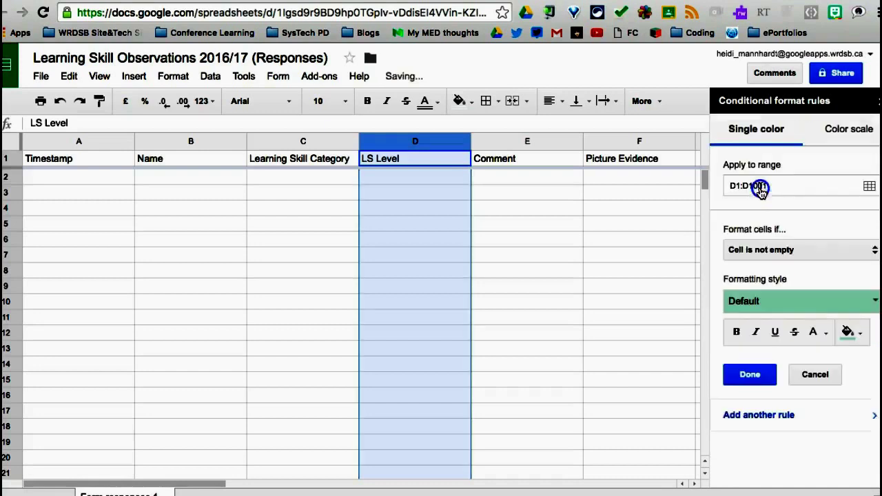
left_click(769, 250)
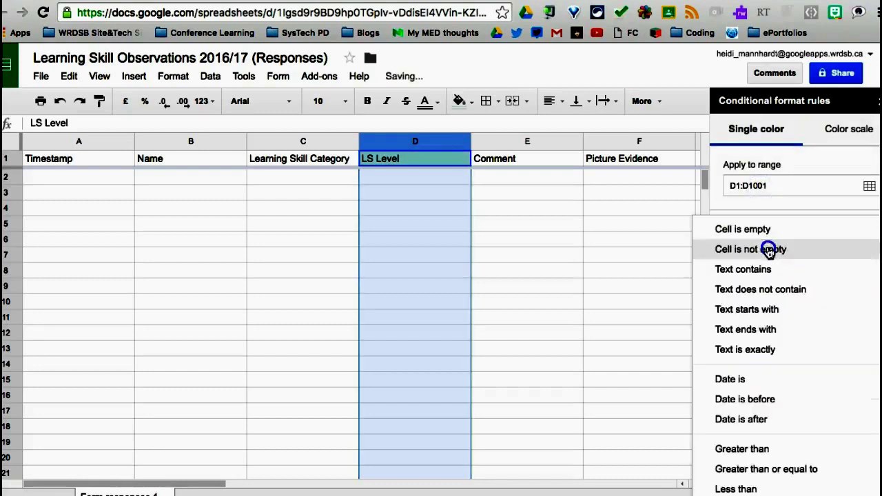
left_click(757, 352)
left_click(751, 274)
type("5")
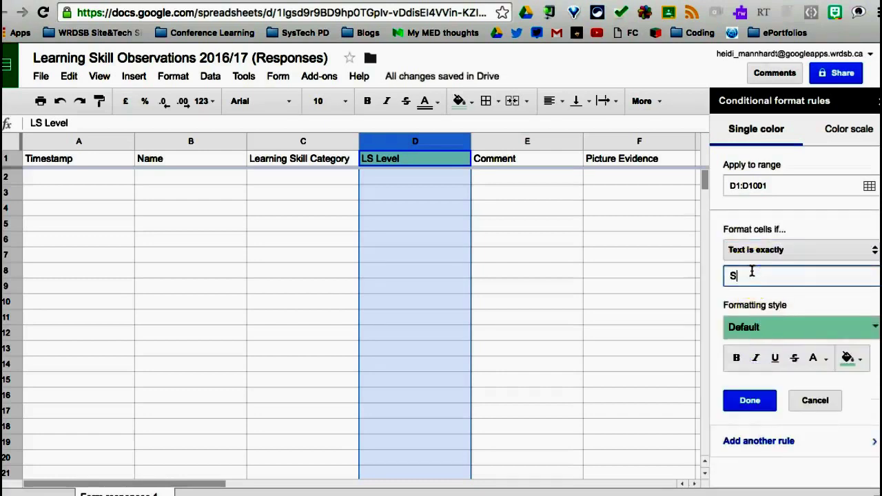
left_click(849, 358)
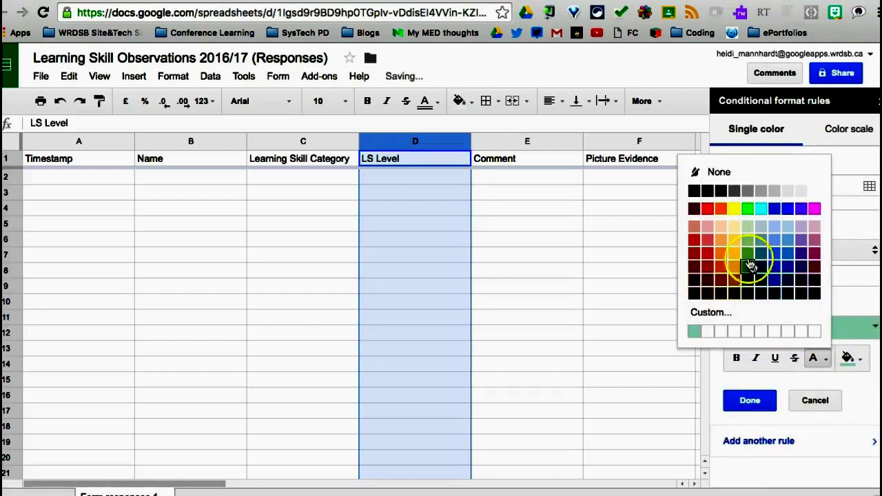
left_click(734, 243)
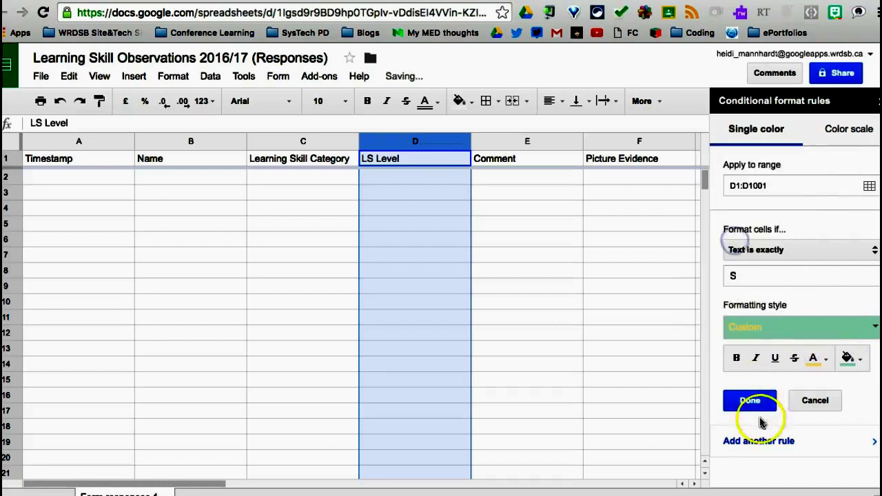
left_click(820, 357)
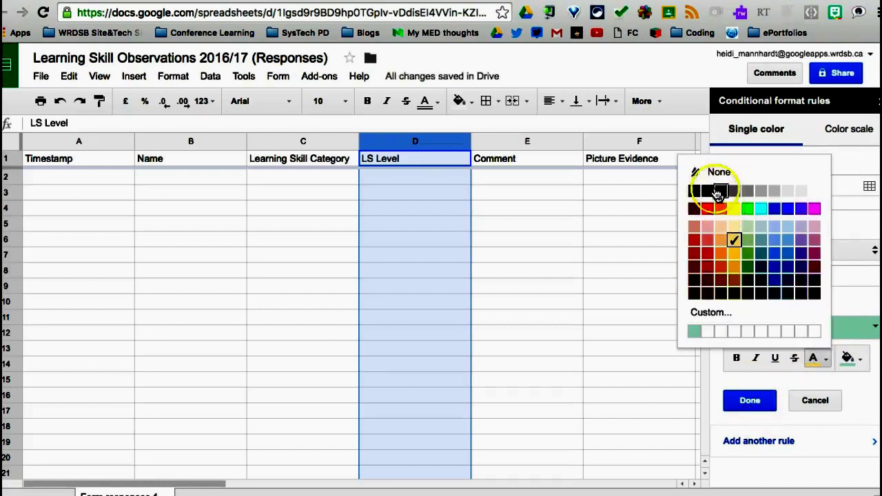
left_click(709, 172)
left_click(826, 359)
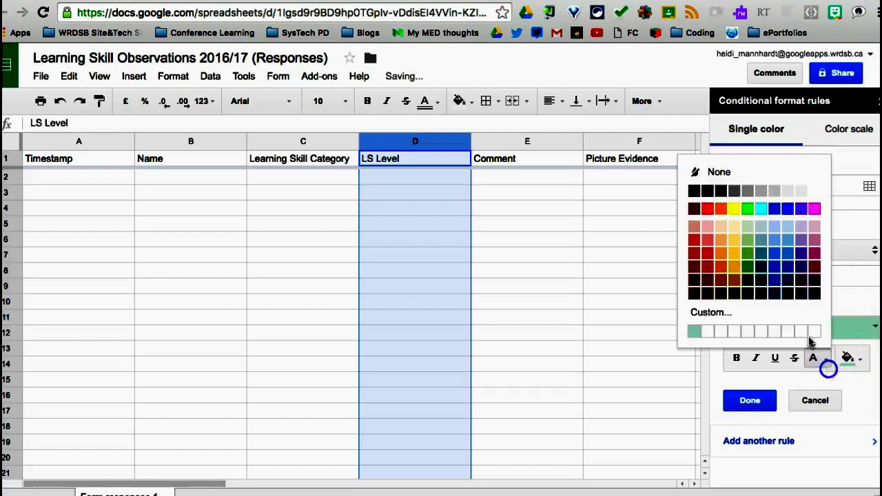
left_click(692, 191)
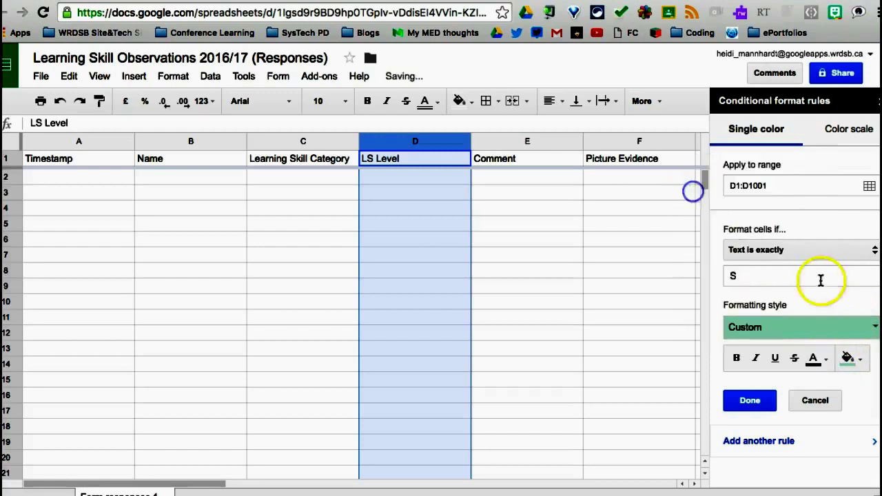
Give the S rule an orange-yellow fill, save it, and close the conditional formatting rules
left_click(853, 357)
left_click(773, 254)
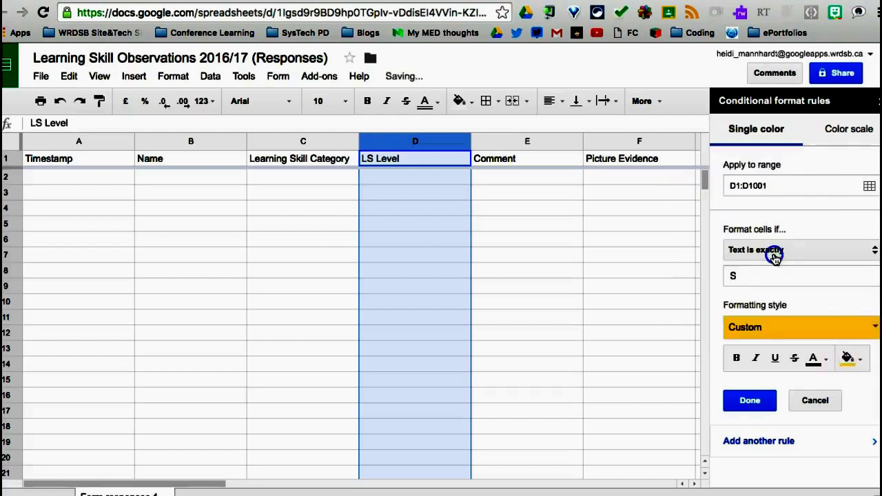
left_click(763, 400)
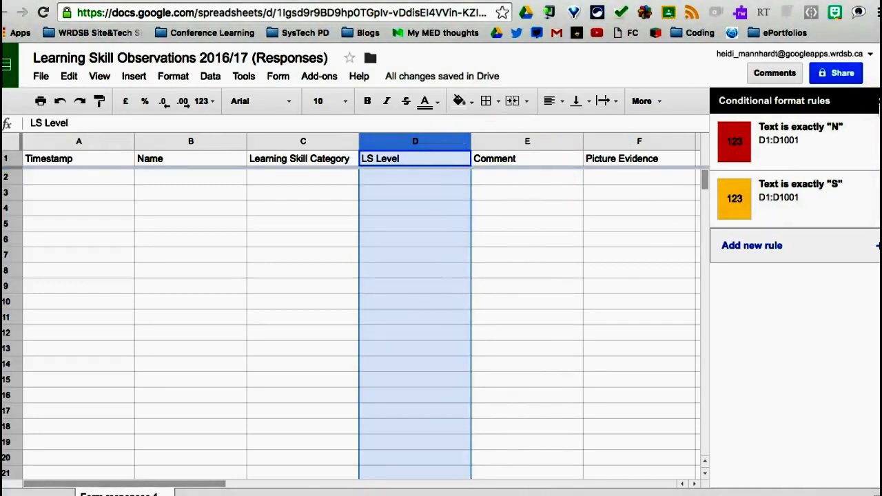
left_click(878, 100)
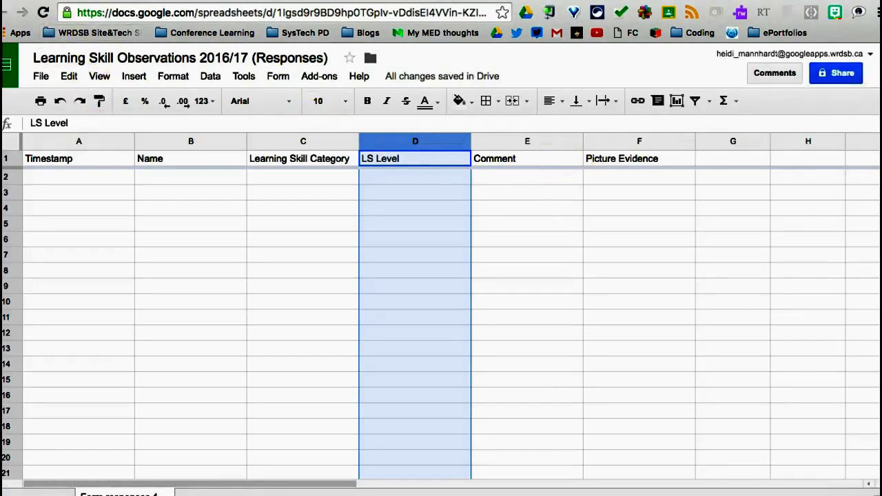
Switch to the live form and choose the second listed student, the Collaboration category and LS Level G
key("ctrl+Tab")
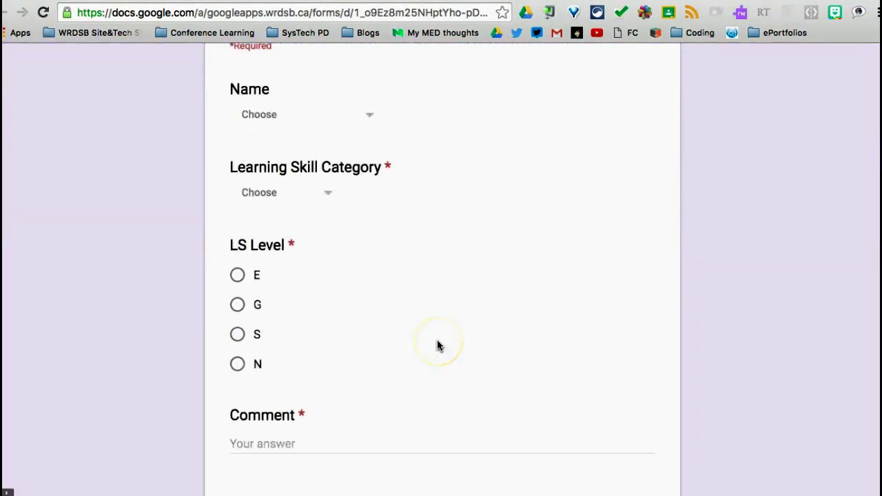
scroll(403, 276, "up", 2)
left_click(372, 180)
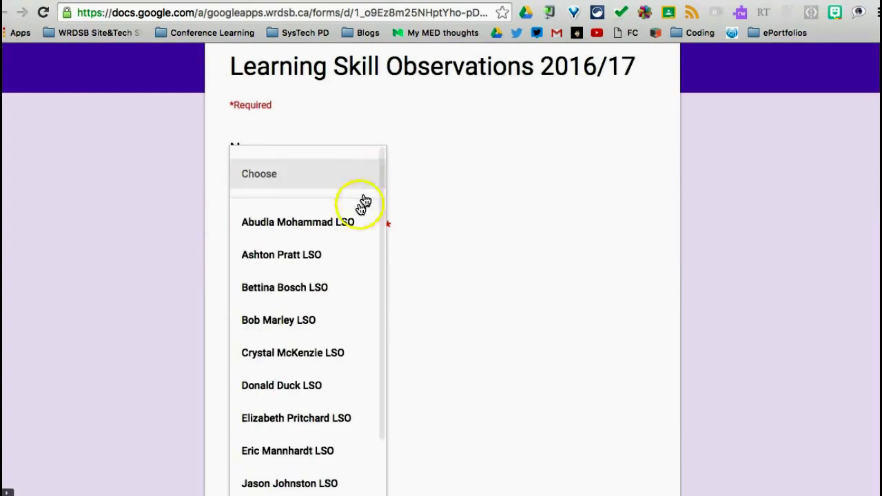
left_click(348, 259)
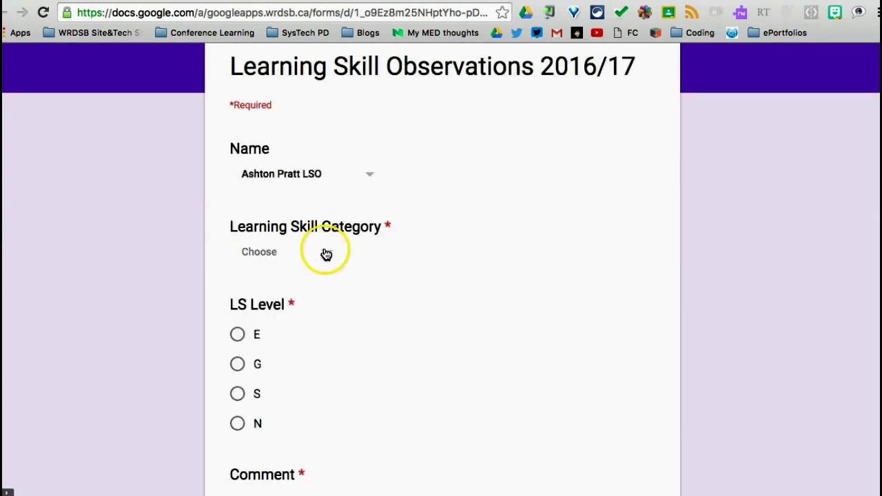
left_click(327, 254)
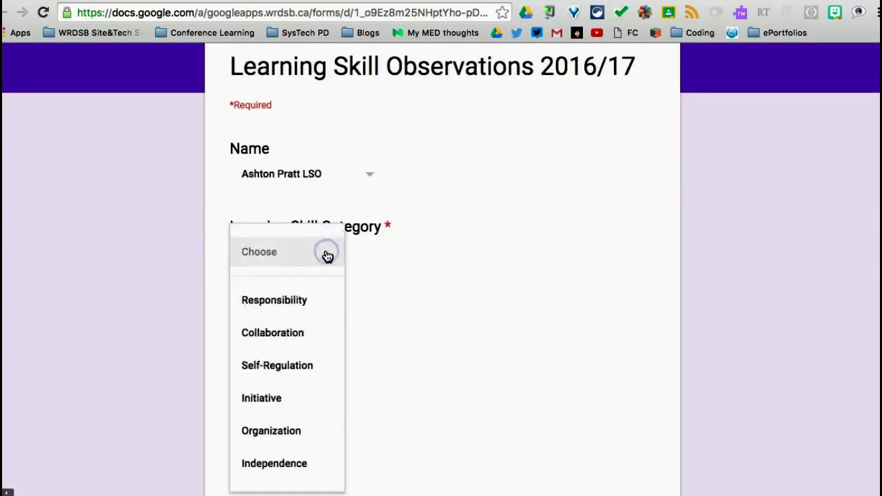
left_click(305, 333)
left_click(237, 363)
scroll(237, 362, "down", 4)
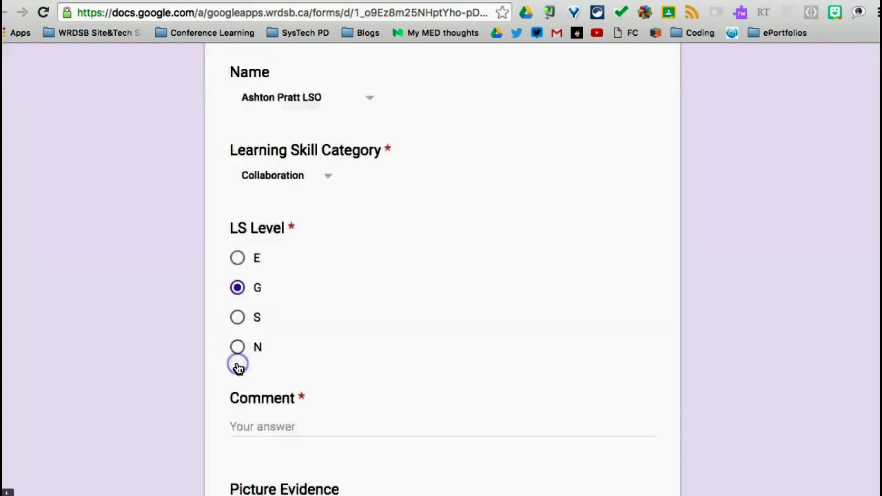
Comment that the student "lead his group through the required tasks efficiently." and submit the response
left_click(269, 265)
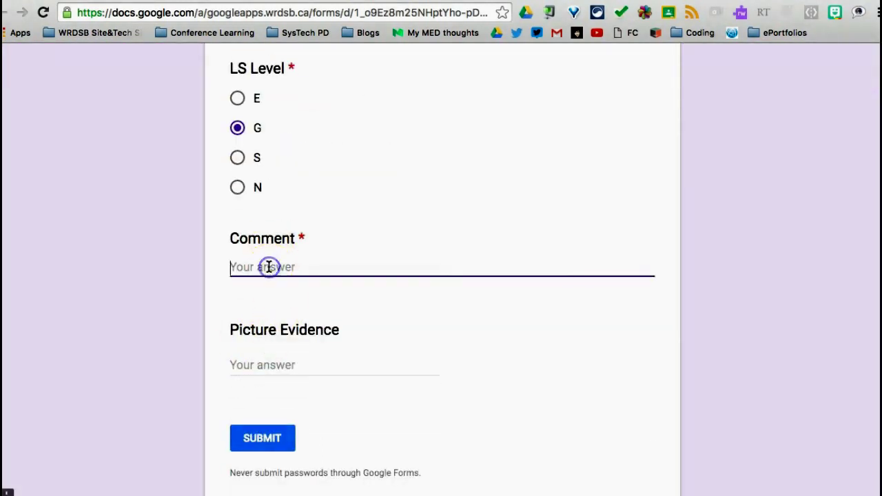
scroll(269, 269, "up", 4)
scroll(269, 270, "down", 3)
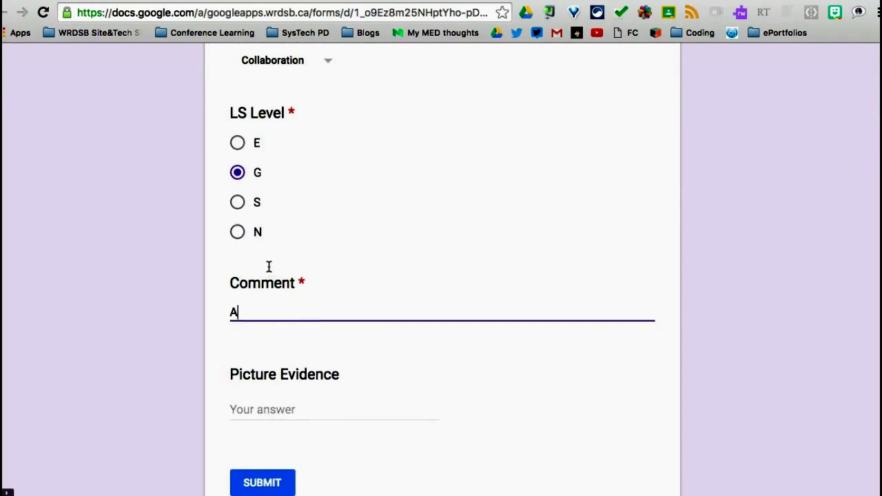
type("Ashton lead his group throu")
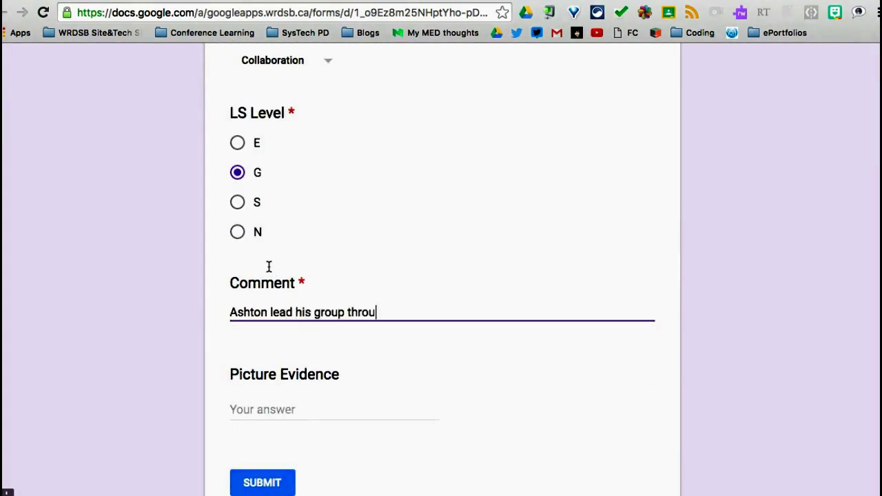
type("gh the requeired tasks efficiently.")
left_click(262, 483)
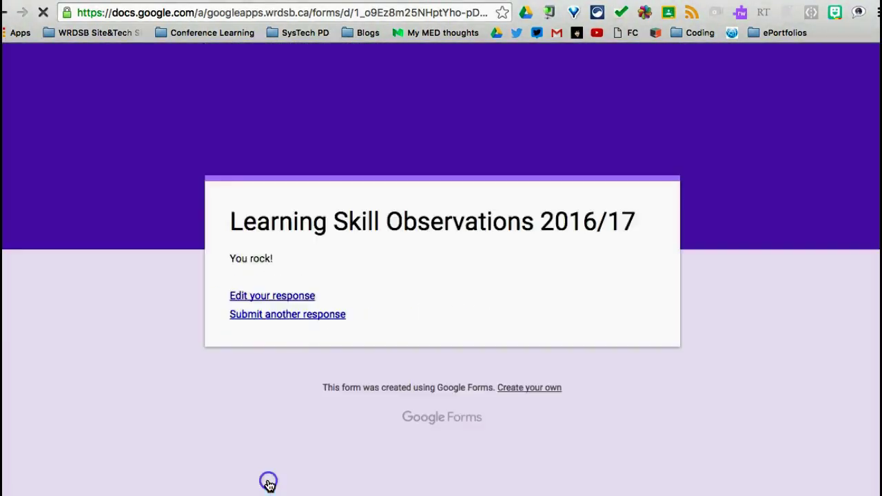
Start another response and choose the third listed student, the Responsibility category and LS Level N
left_click(287, 314)
left_click(262, 328)
left_click(262, 445)
left_click(265, 411)
left_click(275, 456)
scroll(236, 335, "down", 3)
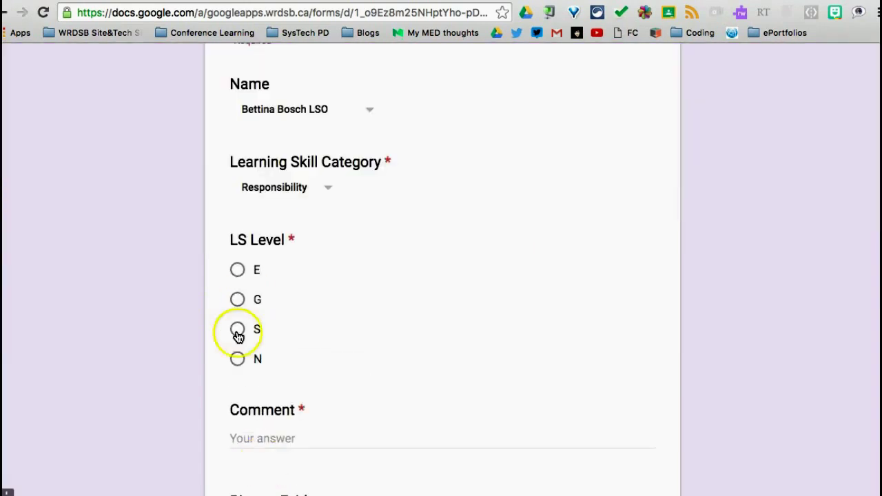
left_click(237, 358)
Comment that the student "did no have her learning materials ready for the required tasks. She hid under her desk to avoid the task entirely."
left_click(241, 437)
type("Bettina did no have her ")
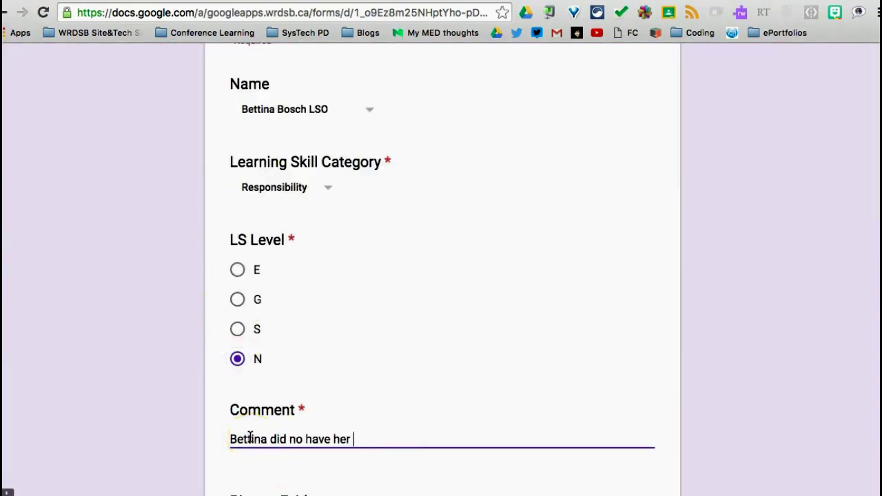
type("learning materials ready for the required tasks. She")
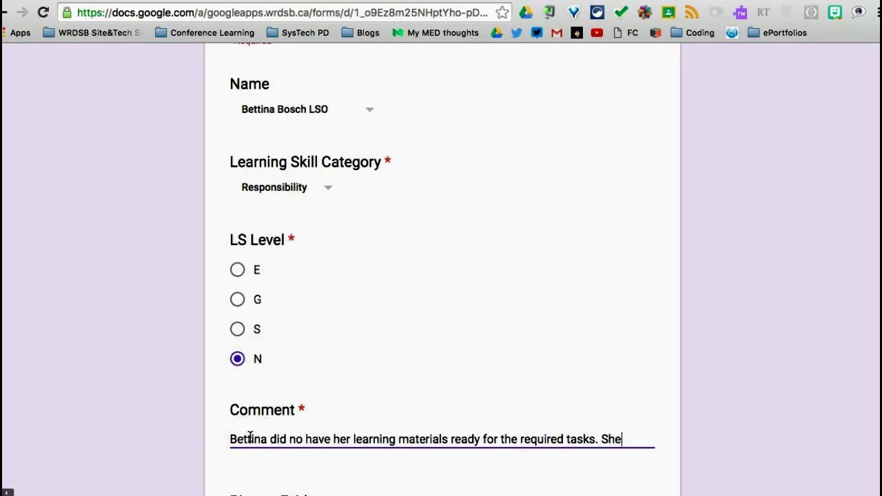
type(" decided")
key("BackSpace")
key("BackSpace")
key("BackSpace")
key("BackSpace")
key("BackSpace")
key("BackSpace")
key("BackSpace")
type("hid under her desk ")
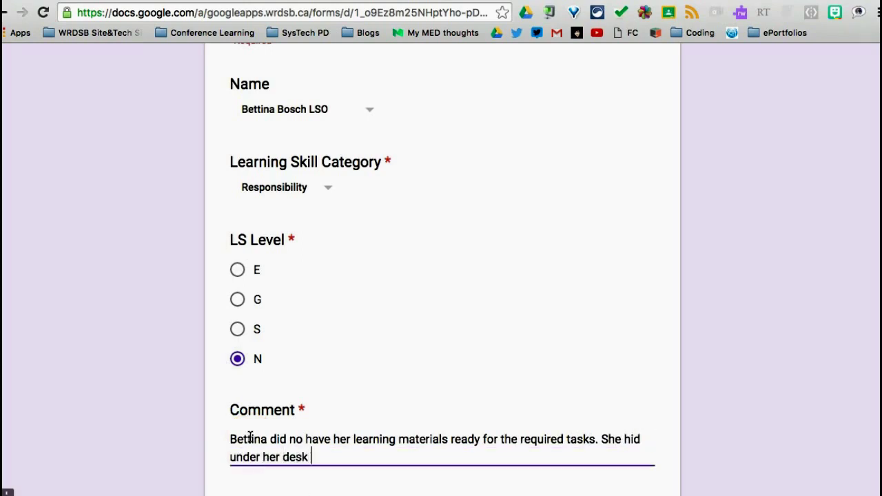
type("to avoid the task entirely.")
Submit the second response and switch to the response spreadsheet to check the recorded entries
scroll(189, 413, "down", 2)
scroll(276, 475, "down", 2)
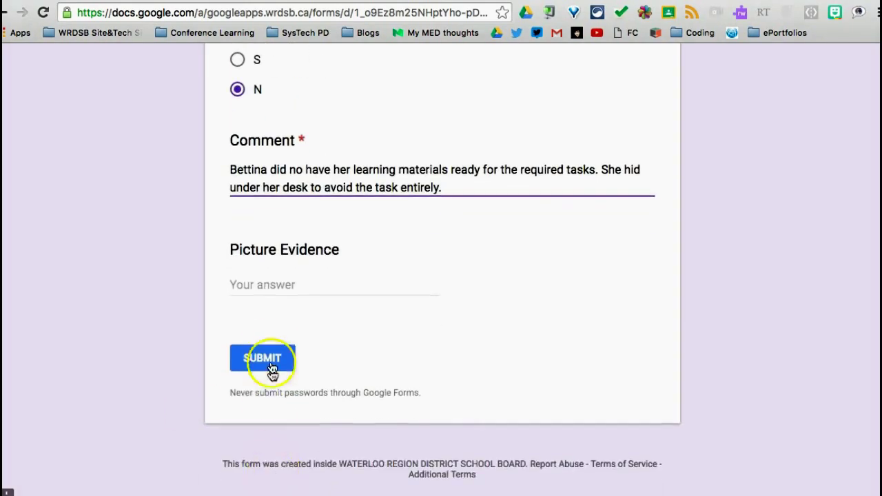
left_click(265, 360)
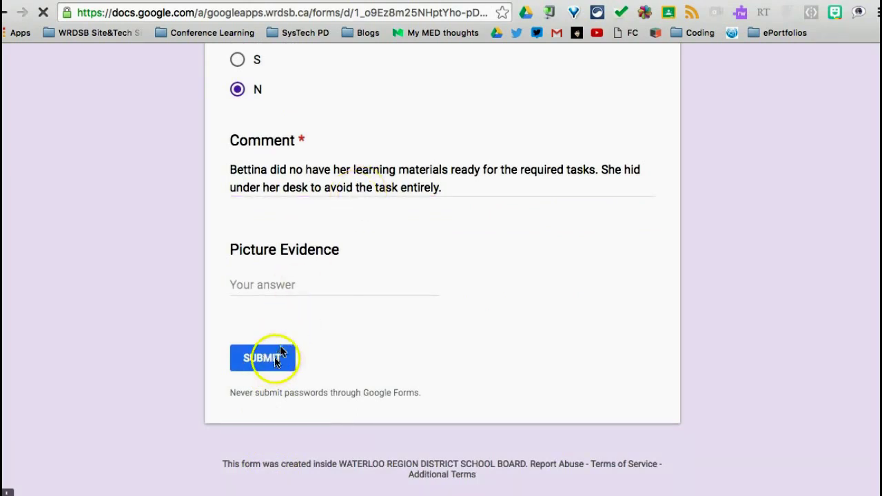
left_click(269, 358)
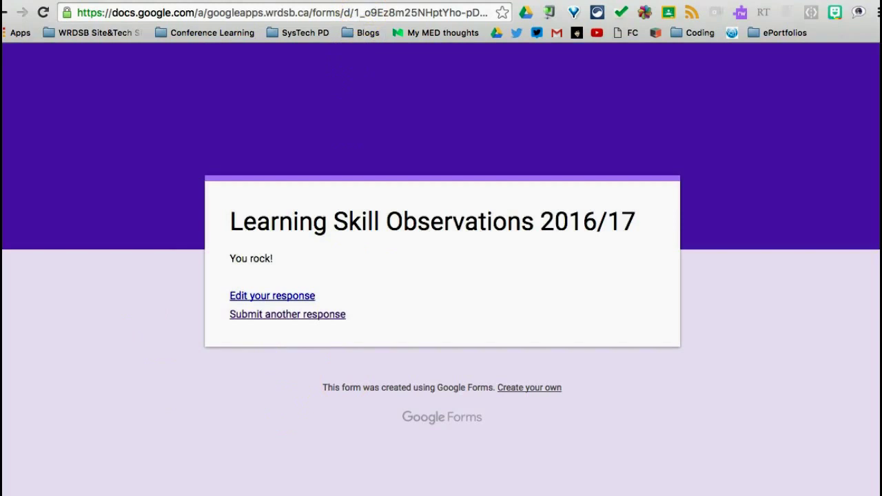
key("ctrl+Tab")
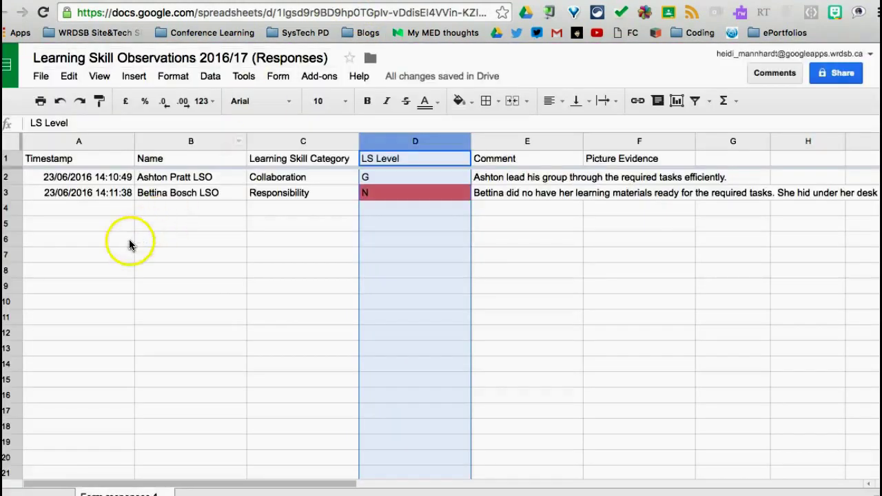
Switch to Google Drive, search for "student observation JST" and open the matching Student Observation folder
left_click(128, 239)
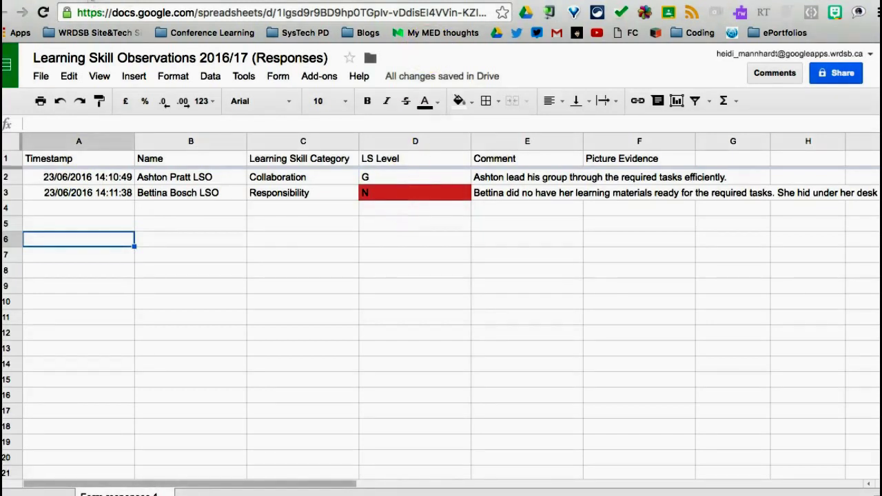
key("ctrl+Tab")
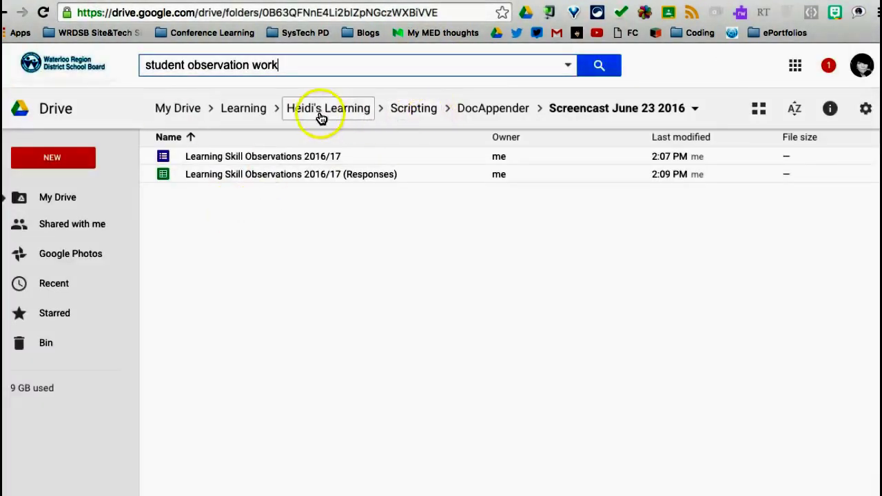
left_click(353, 2)
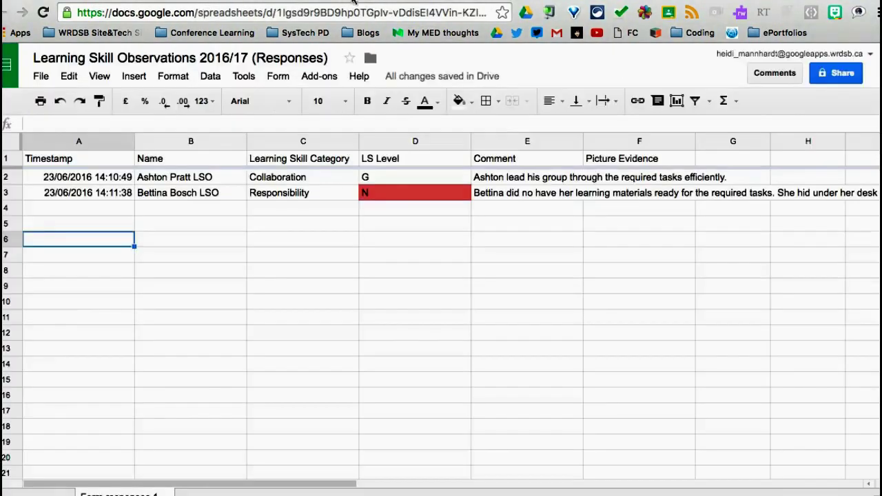
key("ctrl+Tab")
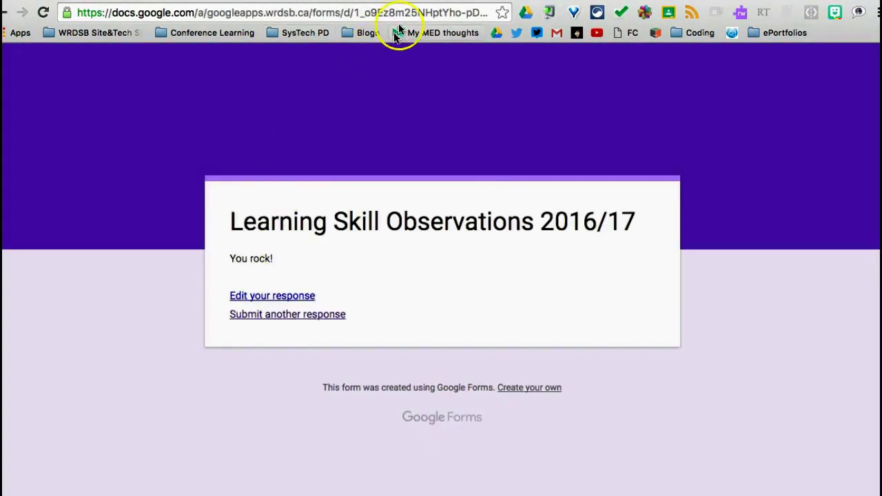
key("ctrl+Tab")
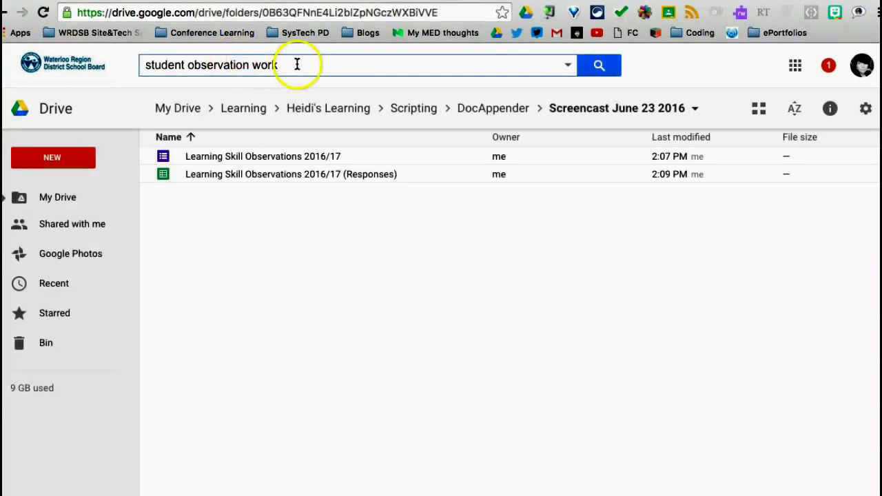
left_click_drag(295, 62, 259, 62)
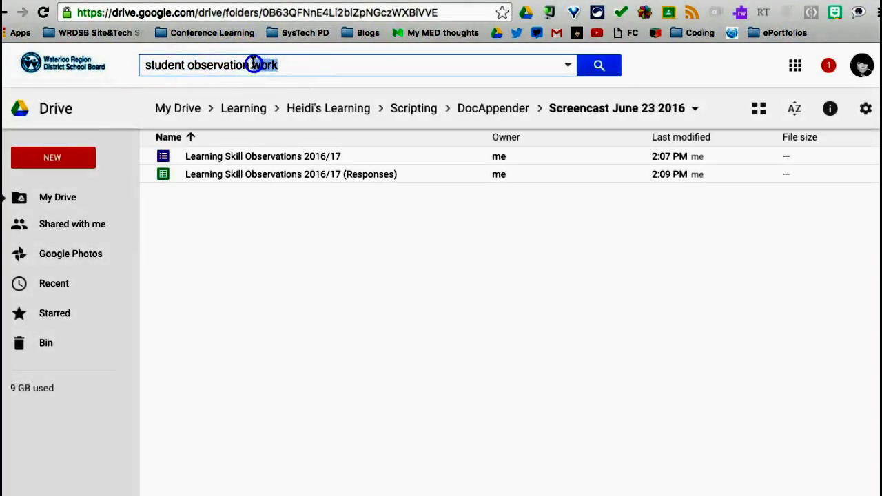
type("JST")
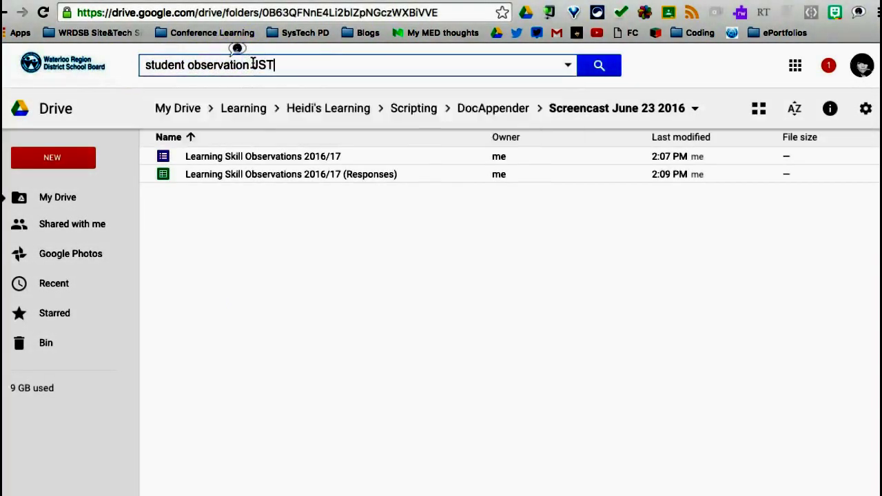
left_click(248, 126)
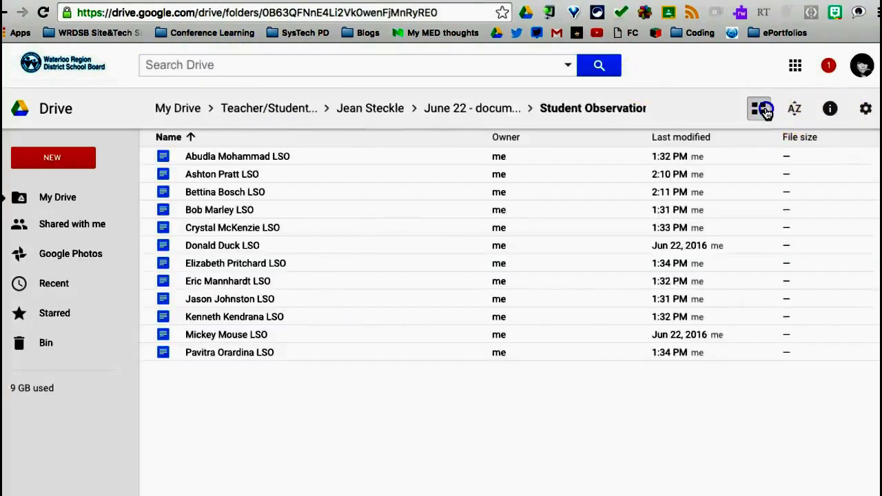
Show the folder's files as grid thumbnails and open the observation document of the first student who received a response
left_click(758, 109)
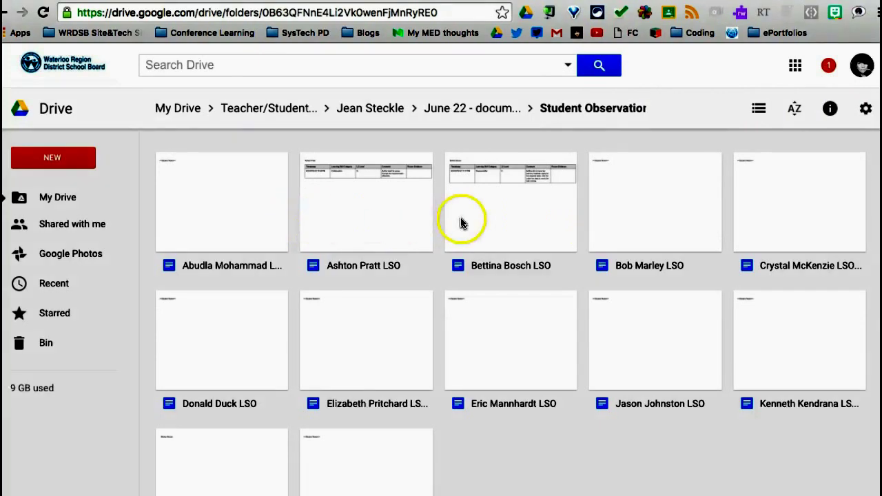
double_click(353, 196)
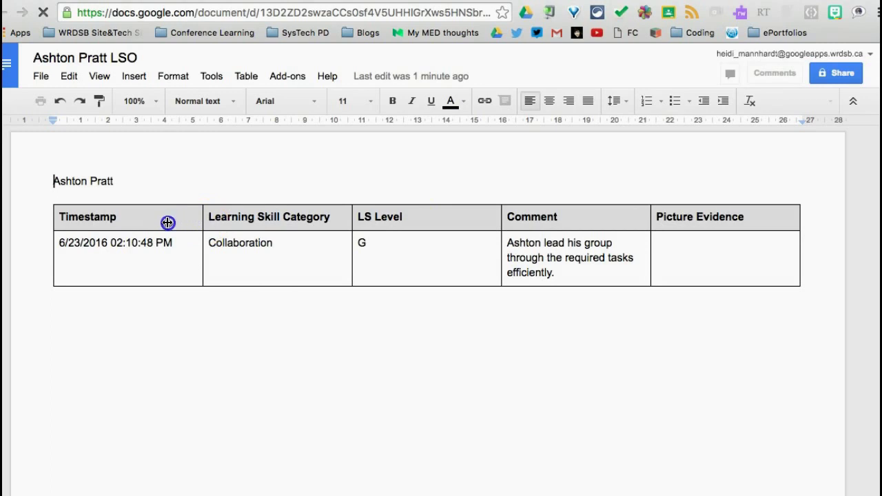
Resize the observation table's columns to fit the timestamp on one line, narrow Learning Skill Category and LS Level, and widen Comment
left_click_drag(168, 222, 175, 225)
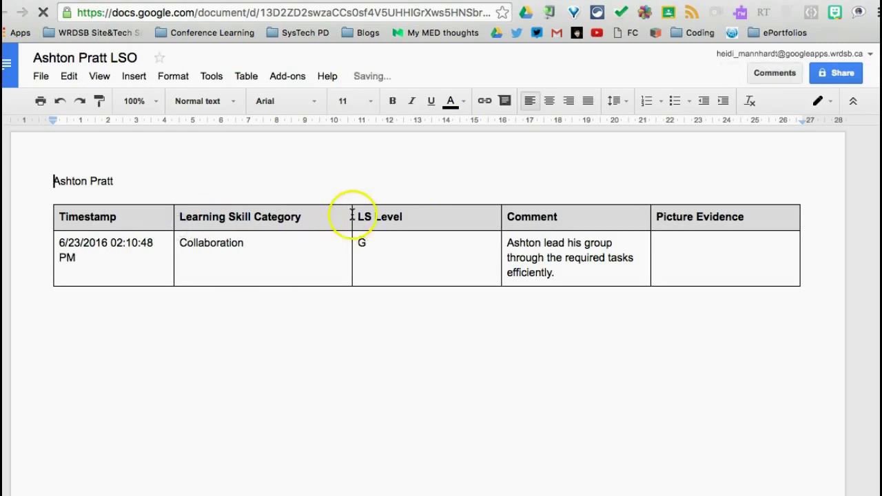
left_click_drag(352, 218, 276, 221)
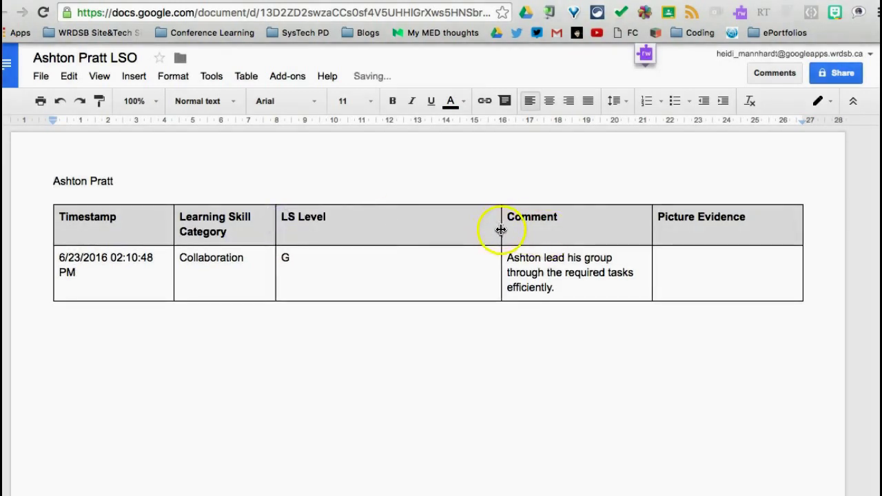
left_click_drag(501, 230, 333, 239)
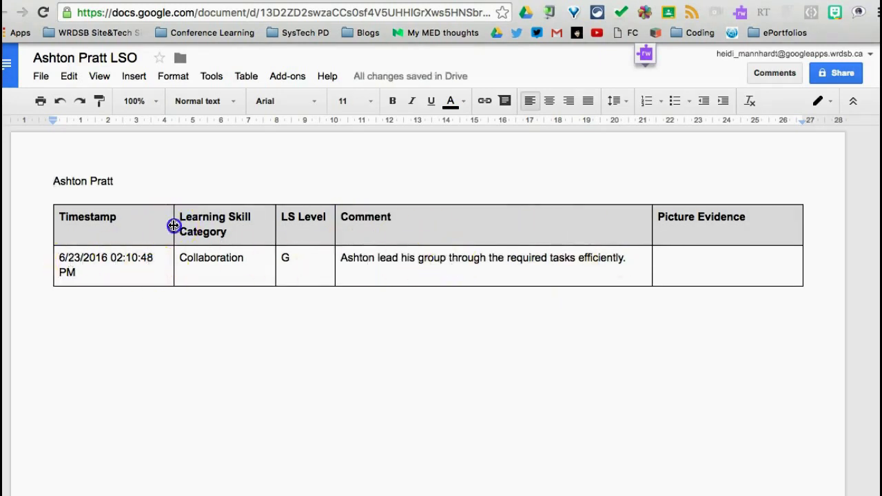
left_click_drag(185, 226, 189, 228)
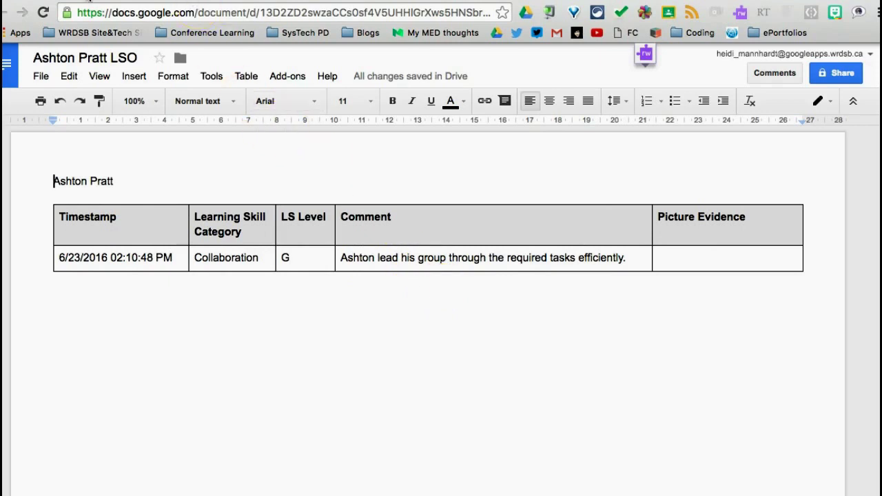
Switch to the Student Observation Workflow-autoCrat presentation and show slide 6 to review the Part 1 and Part 2 workflow diagram
left_click(551, 12)
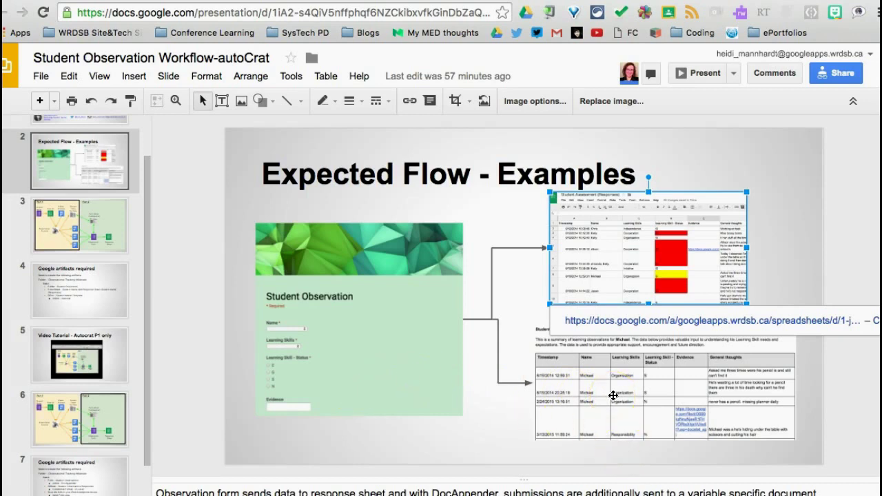
left_click(82, 412)
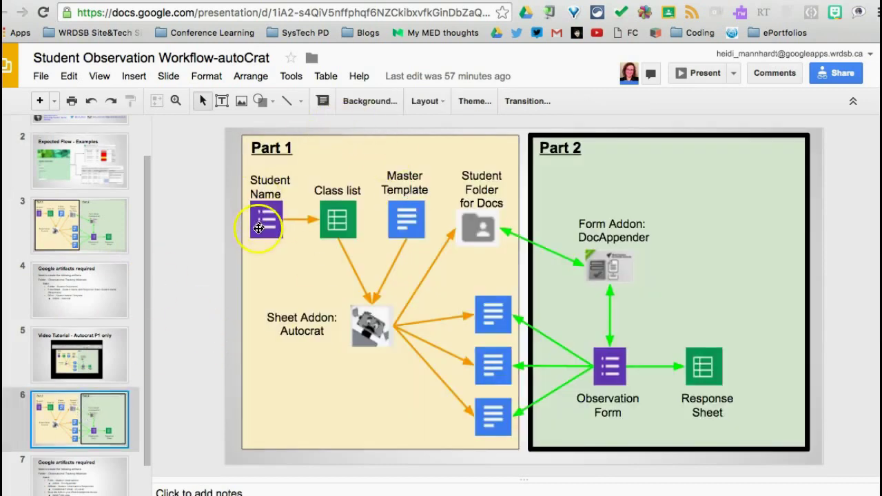